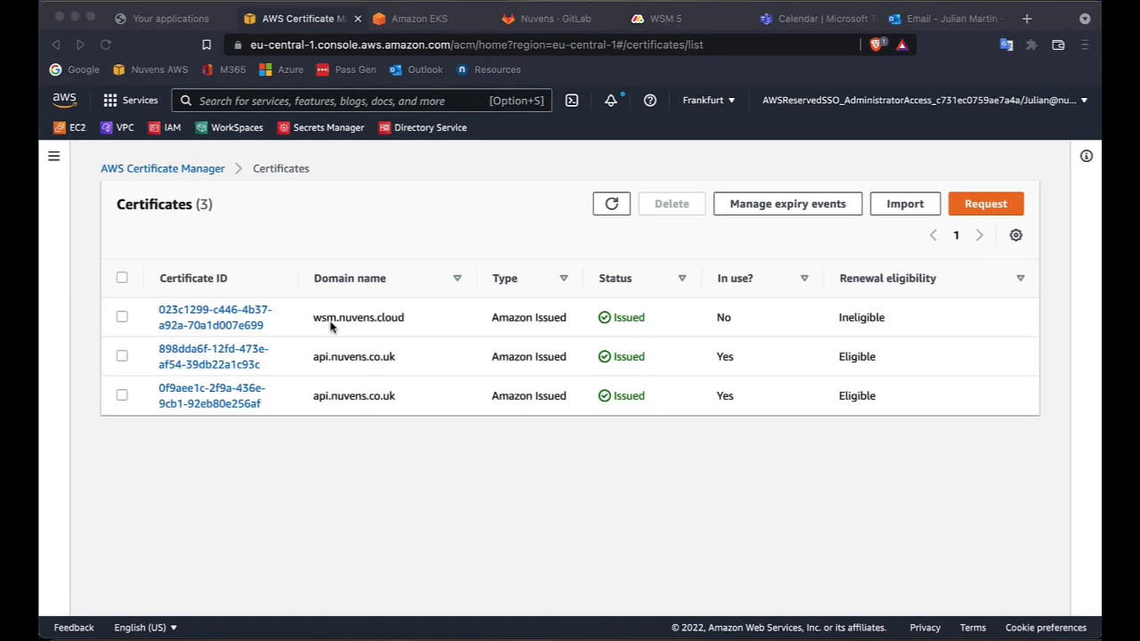
Start a new EC2 target group named TG-WSM using the TCP protocol on port 80.
click(72, 129)
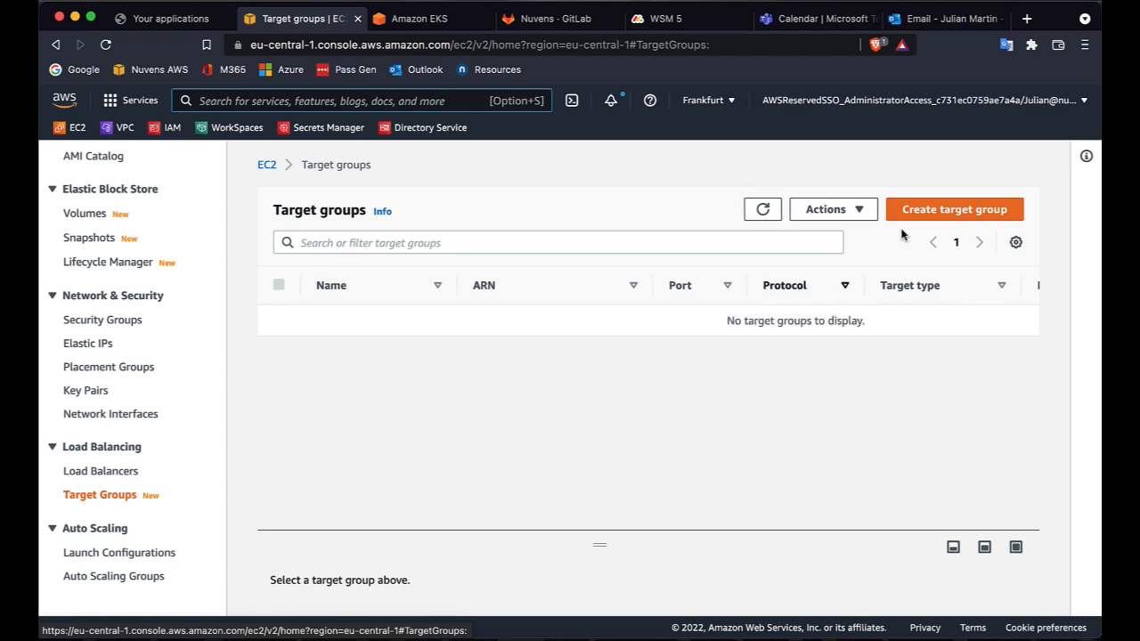
click(949, 211)
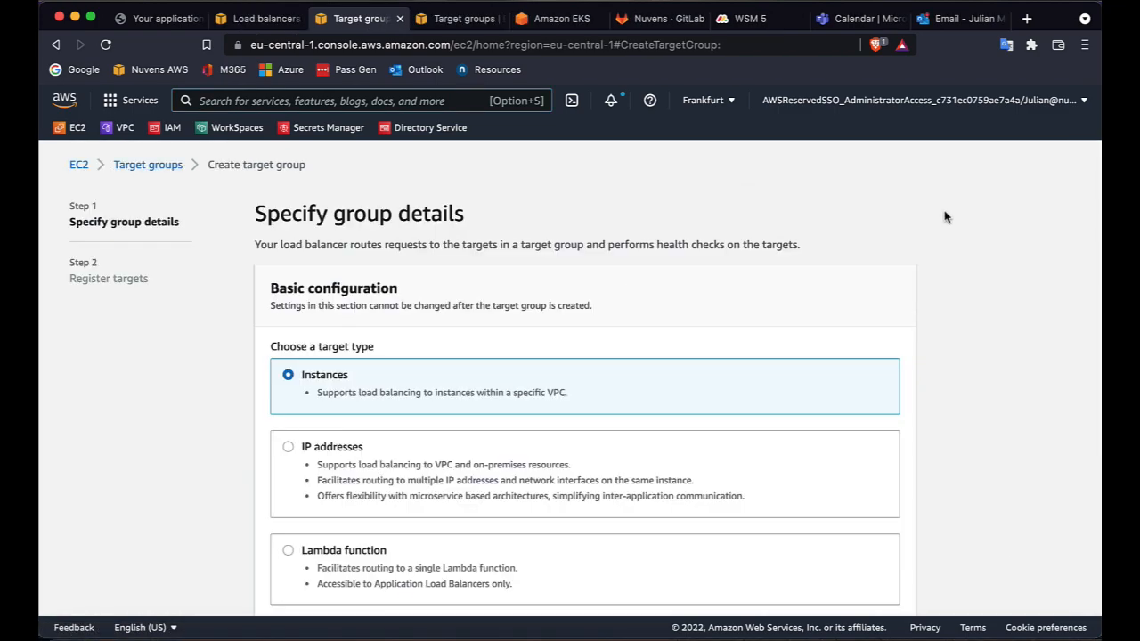
scroll(946, 217, down, 5)
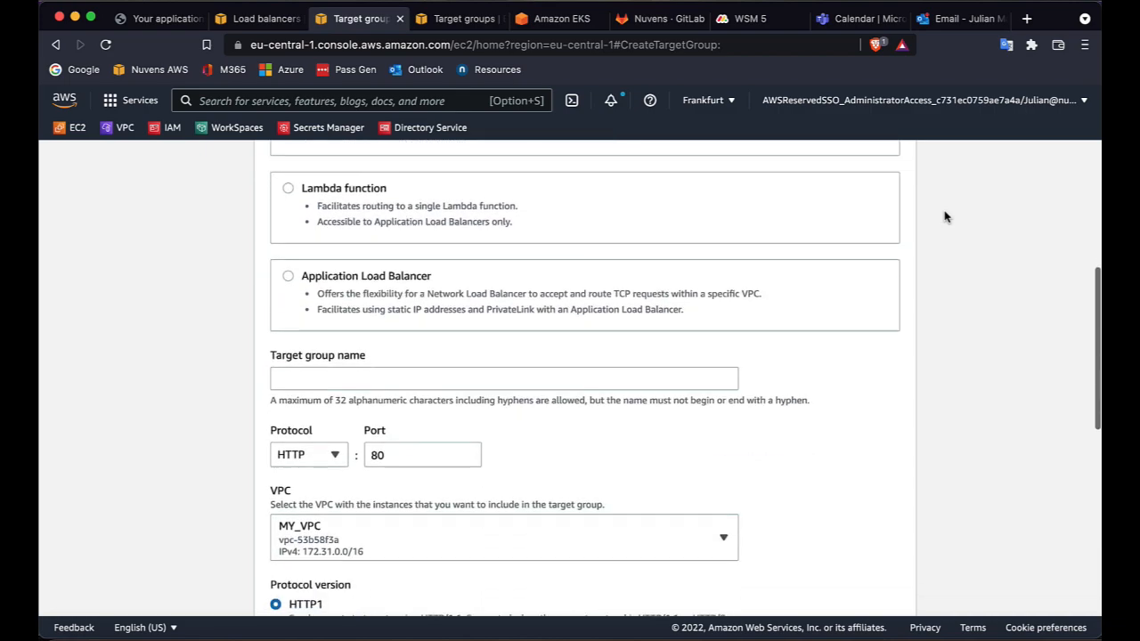
scroll(946, 216, down, 1)
click(340, 331)
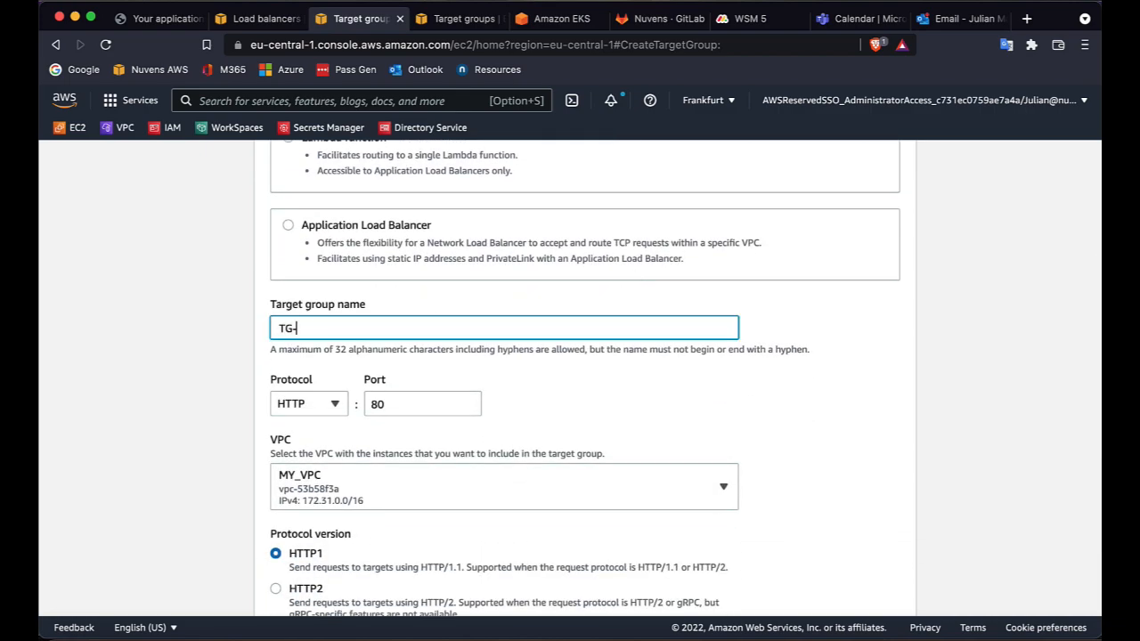
text(TG-WSM)
click(337, 405)
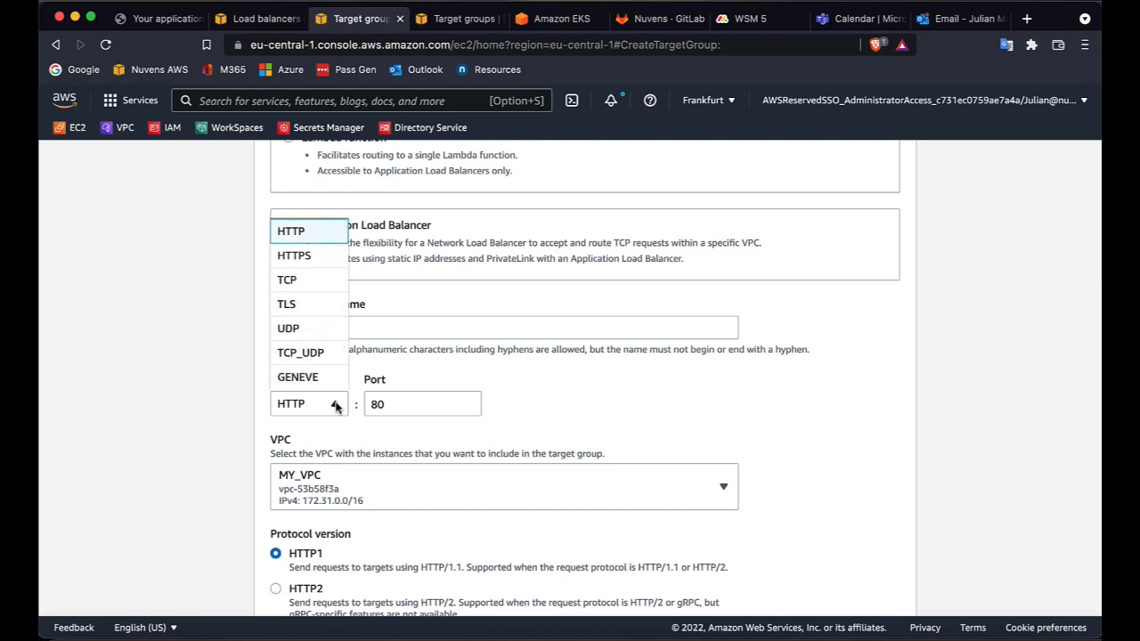
click(301, 281)
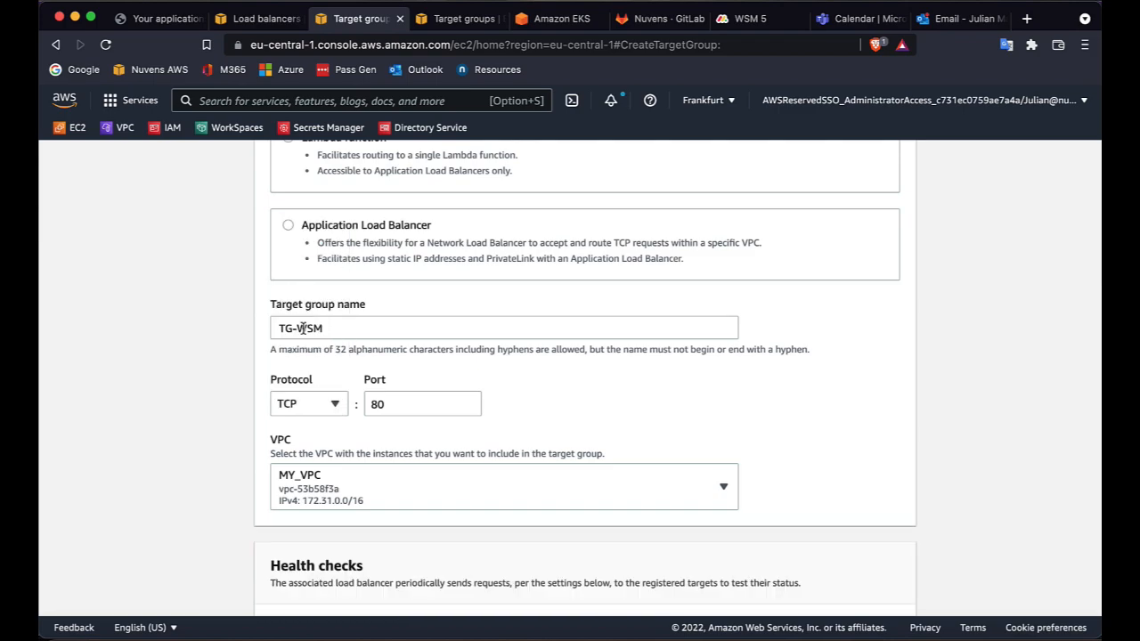
Register the WSM-5.0.0 instance as a pending target and create the target group.
scroll(563, 418, down, 5)
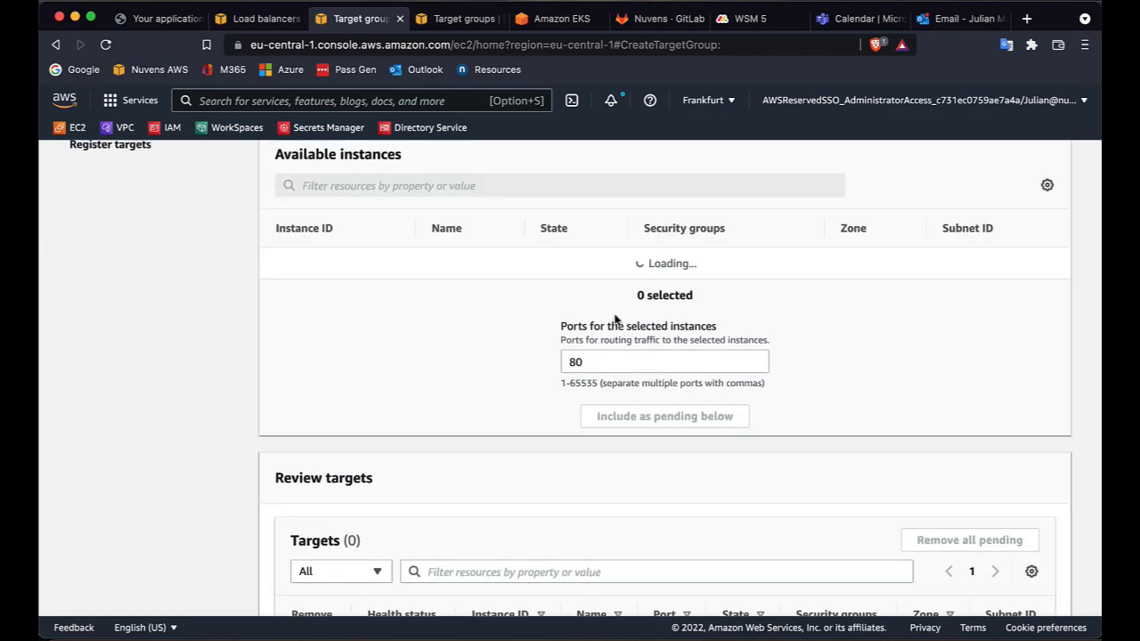
scroll(614, 318, up, 1)
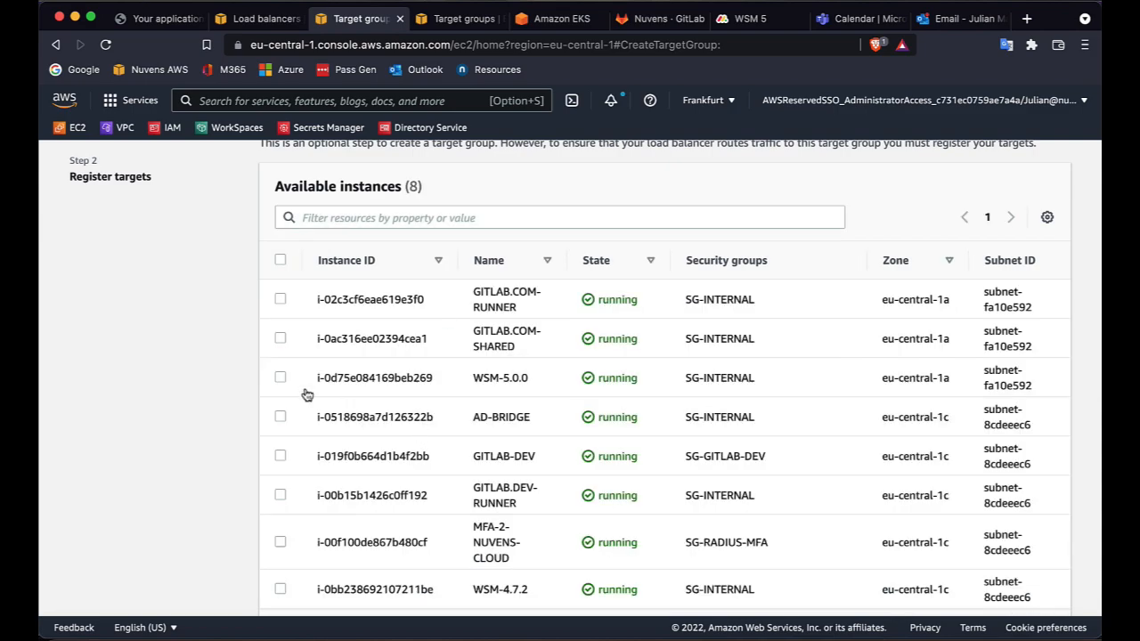
click(280, 380)
scroll(657, 330, down, 10)
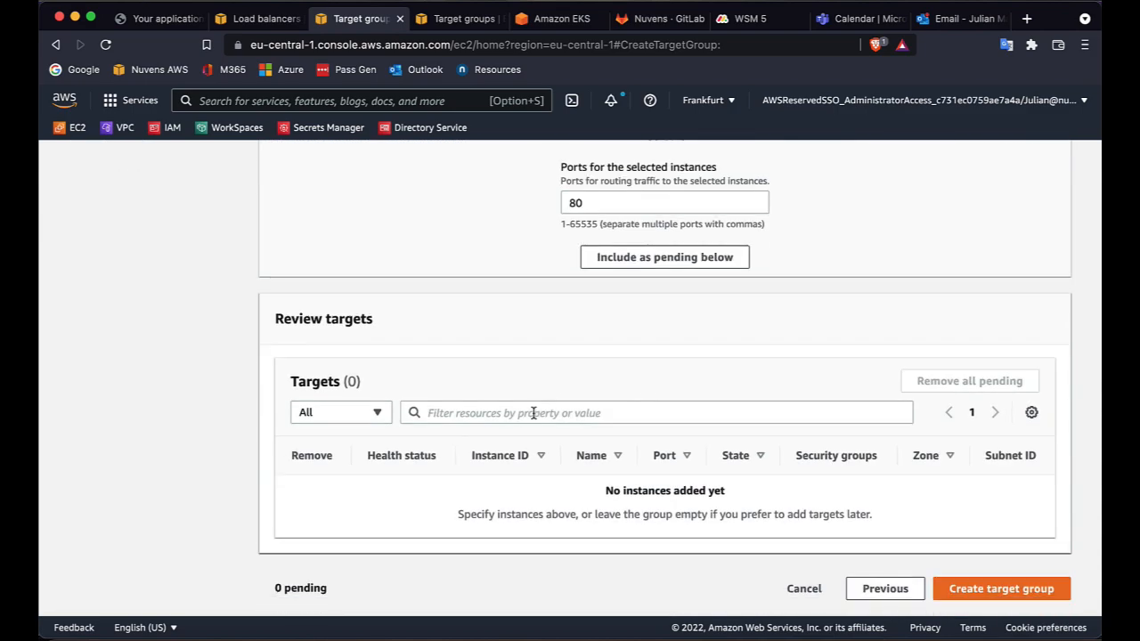
scroll(657, 329, up, 3)
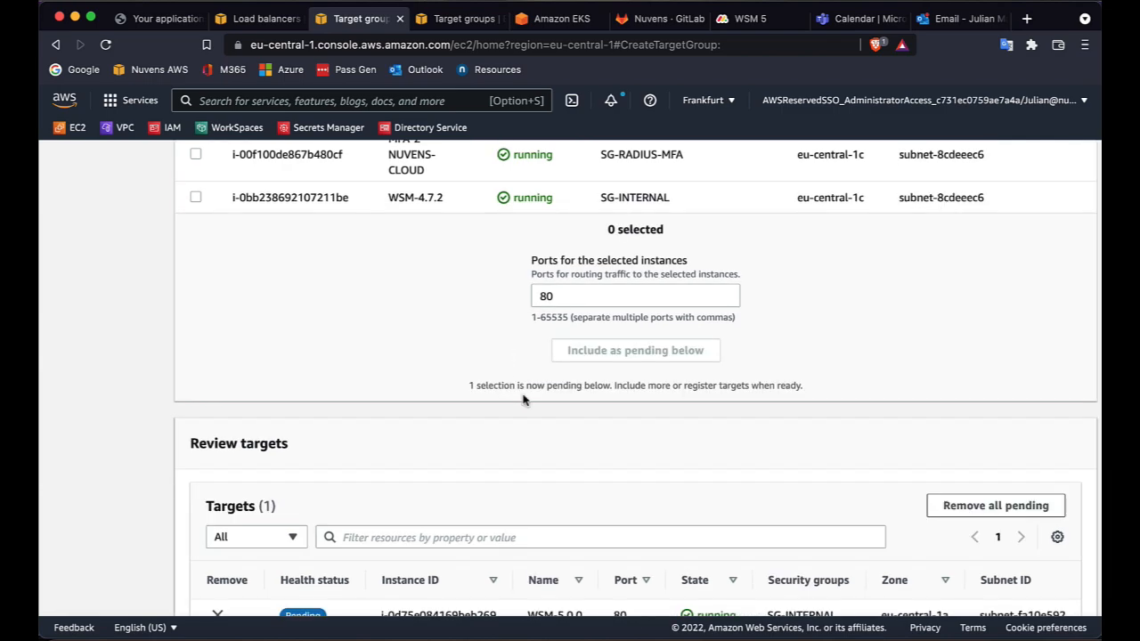
scroll(524, 399, down, 3)
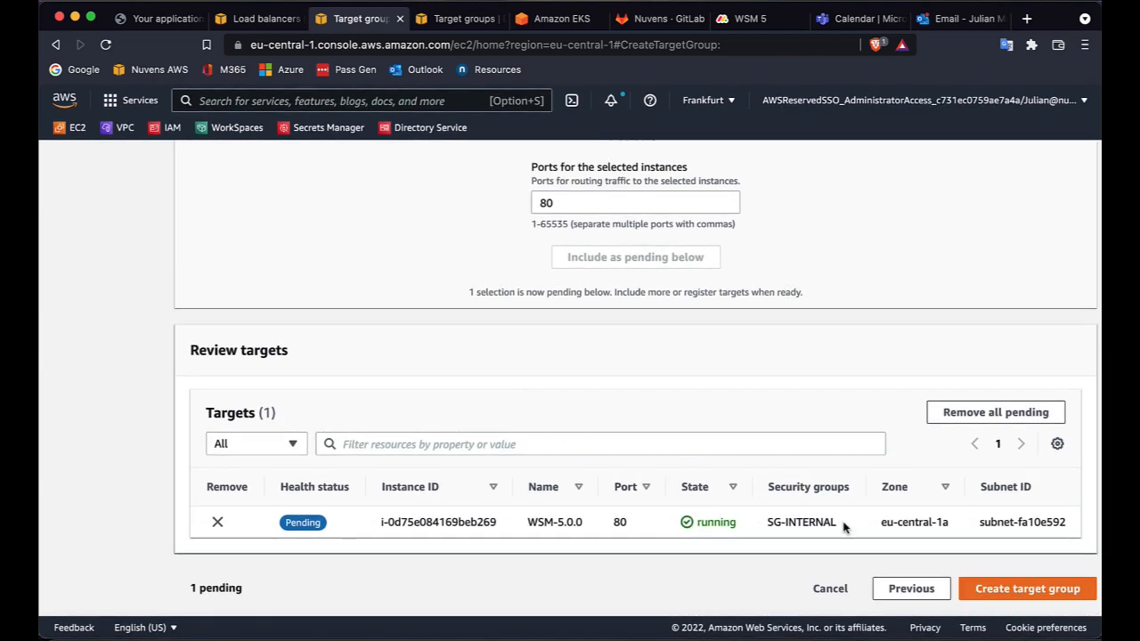
click(1029, 592)
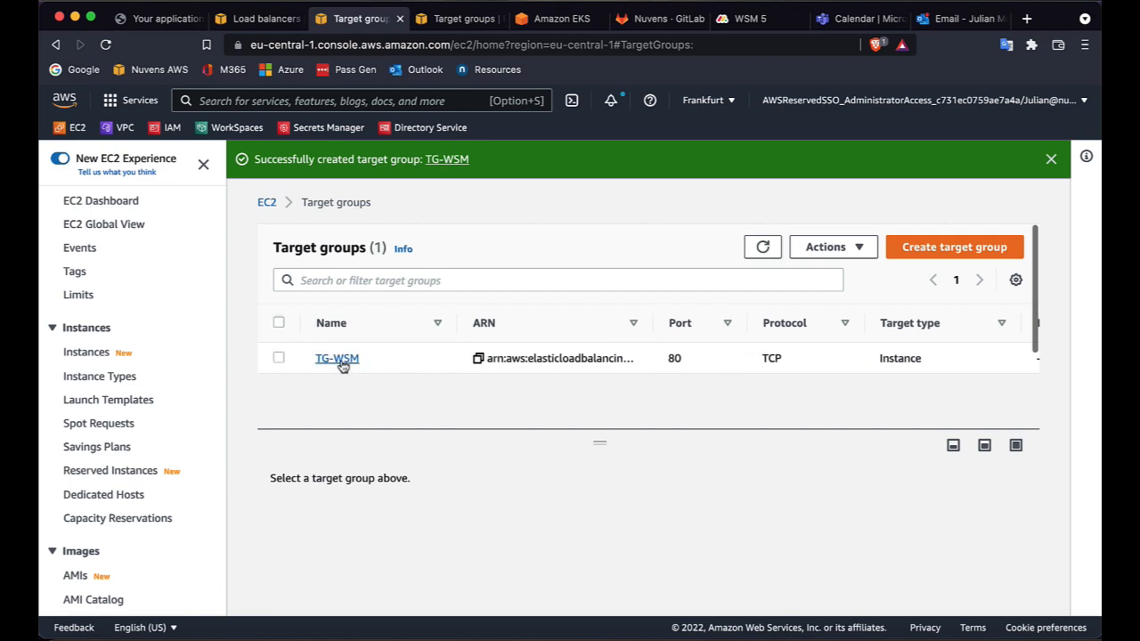
Select TG-WSM and examine its registered targets and their health status.
click(279, 358)
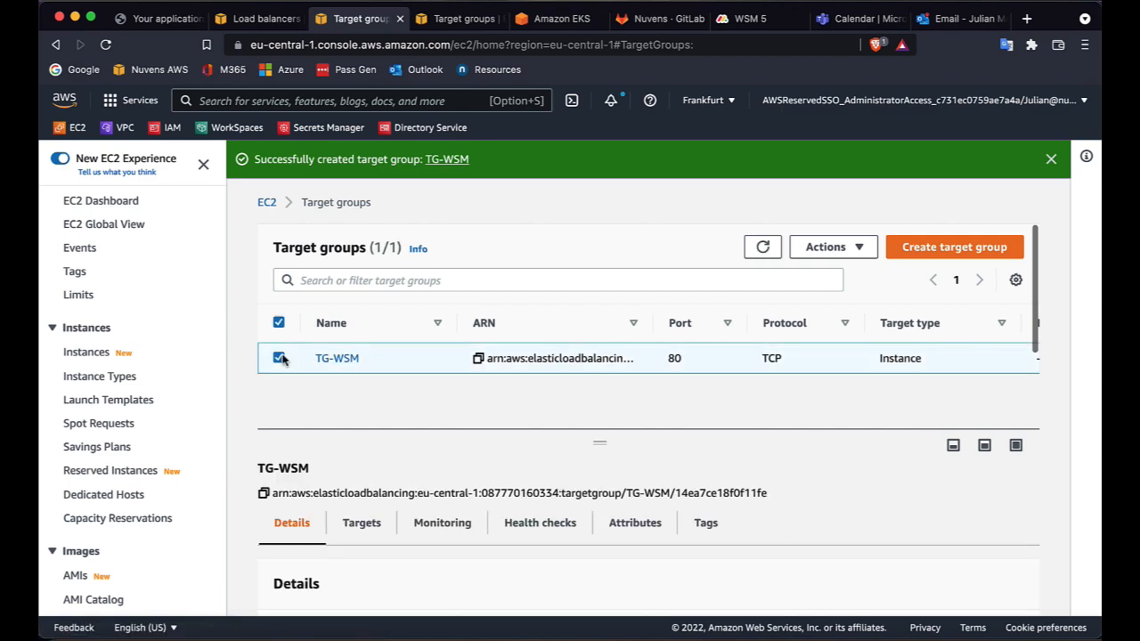
click(371, 524)
scroll(583, 569, down, 5)
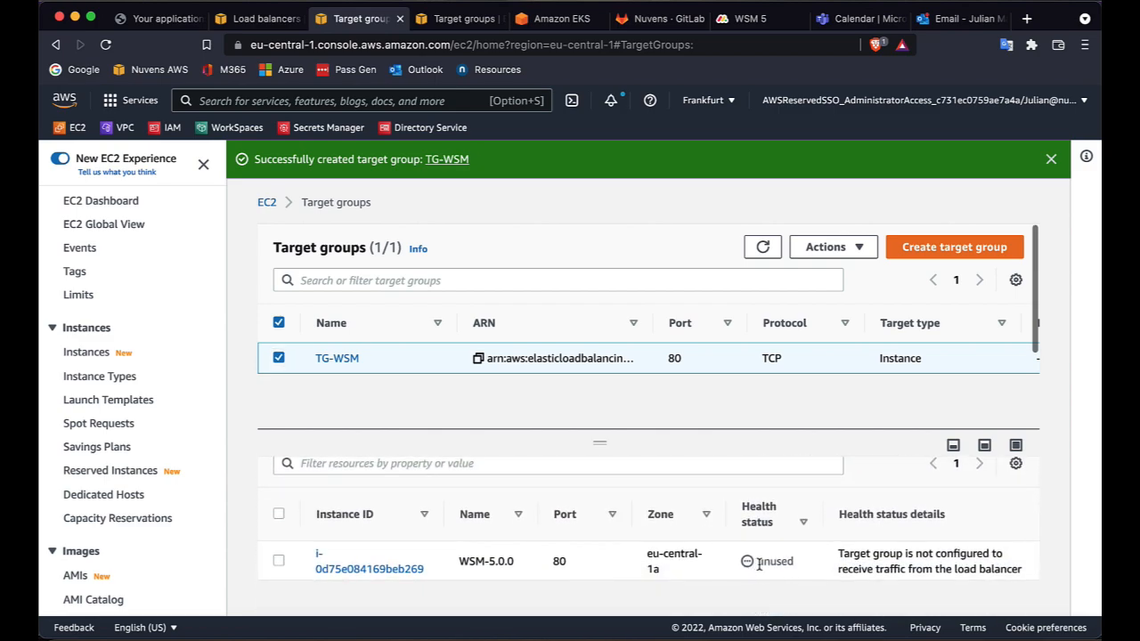
drag(759, 562, 1020, 565)
click(1022, 569)
scroll(143, 561, down, 10)
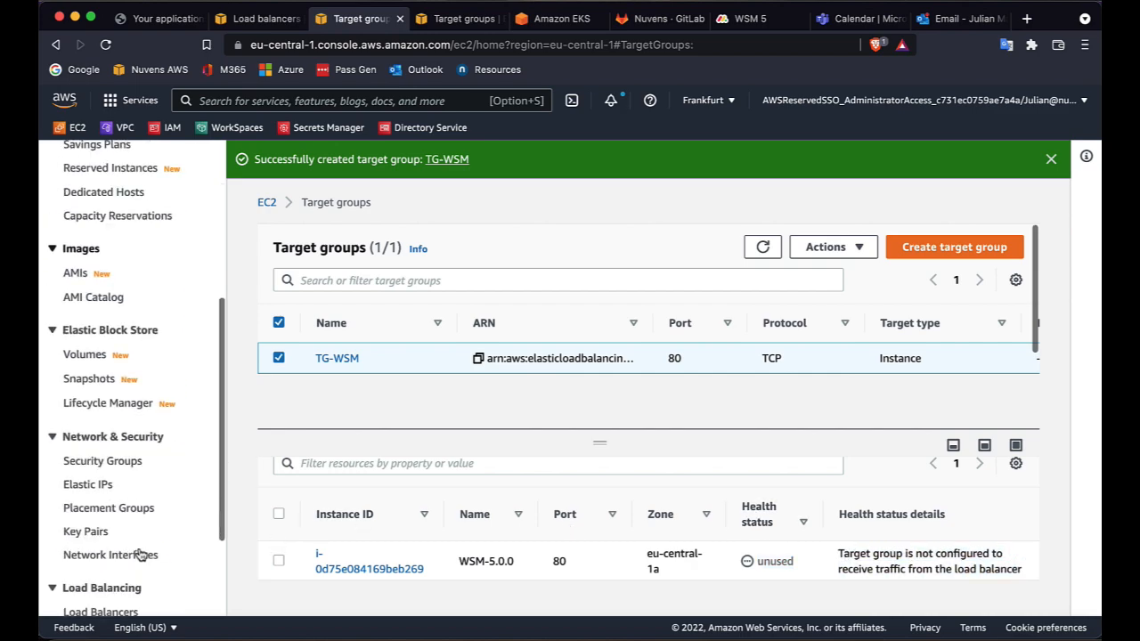
Start creating a new Network Load Balancer.
click(113, 499)
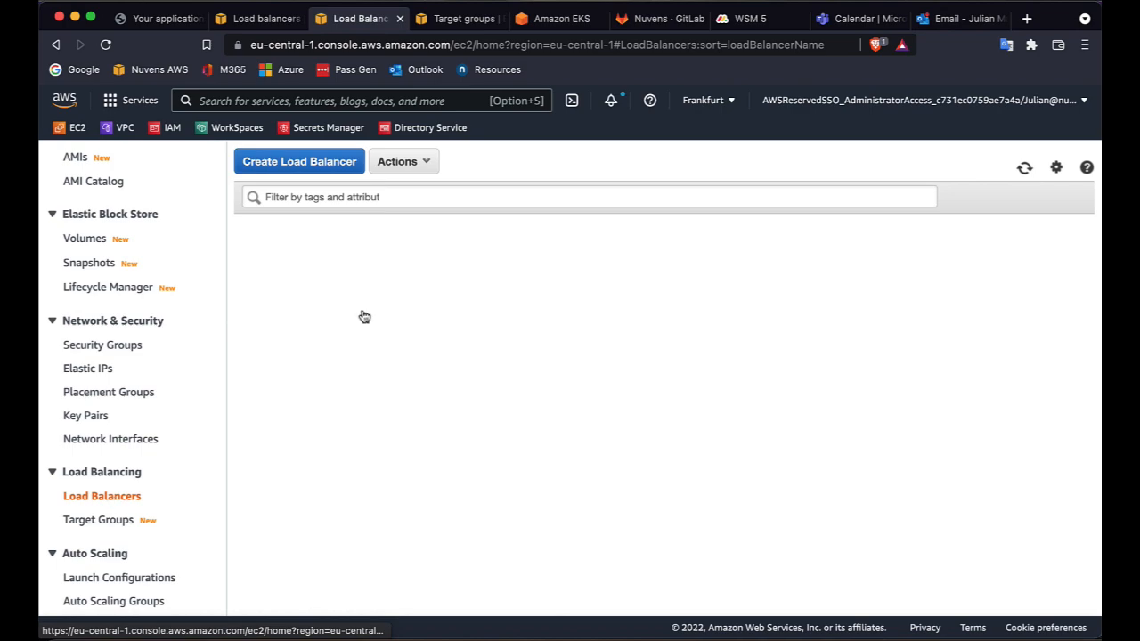
click(299, 161)
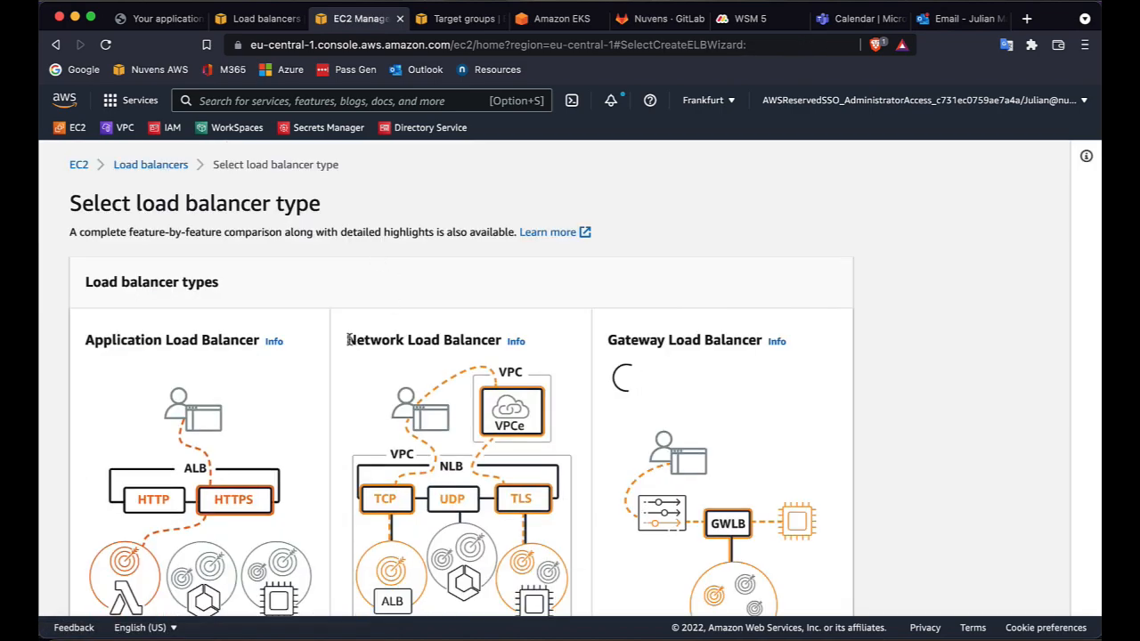
drag(346, 340, 454, 341)
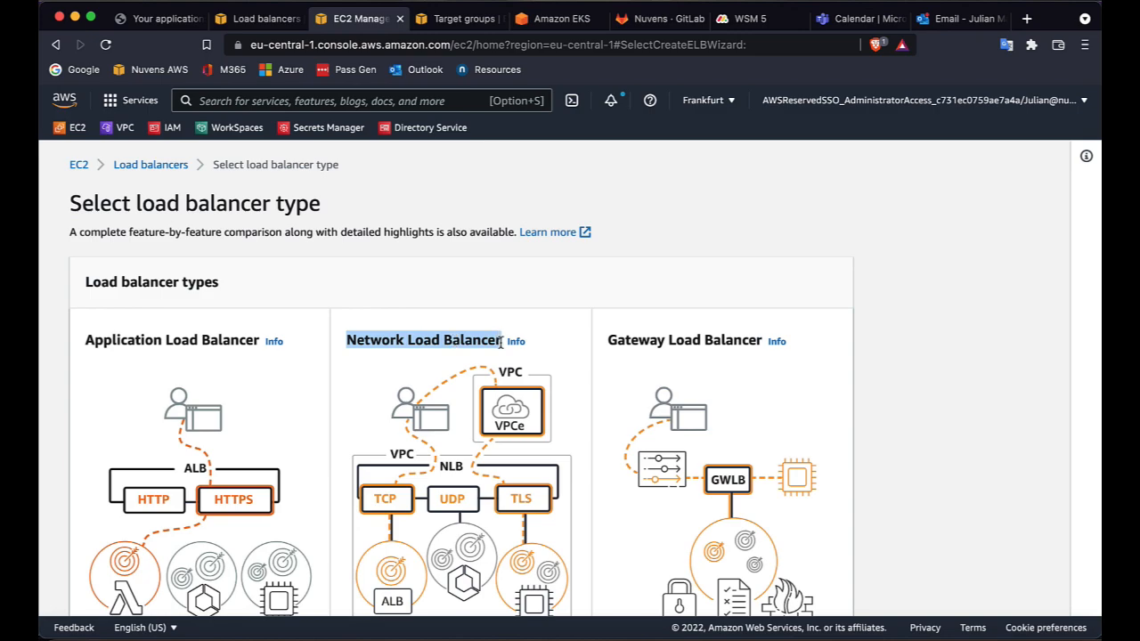
scroll(501, 344, down, 4)
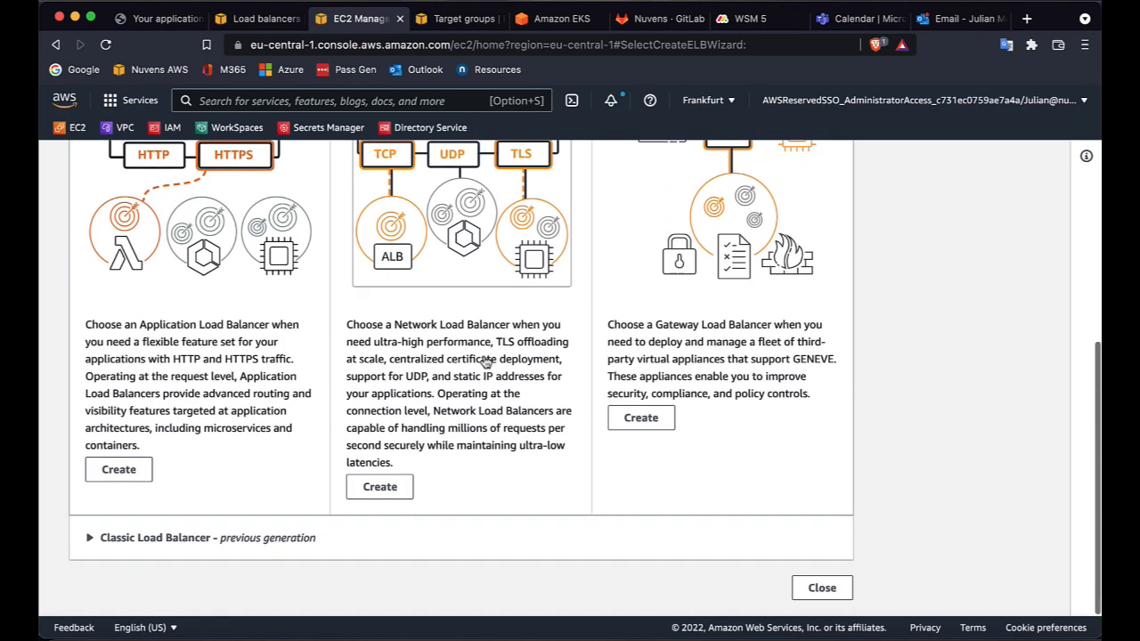
click(379, 488)
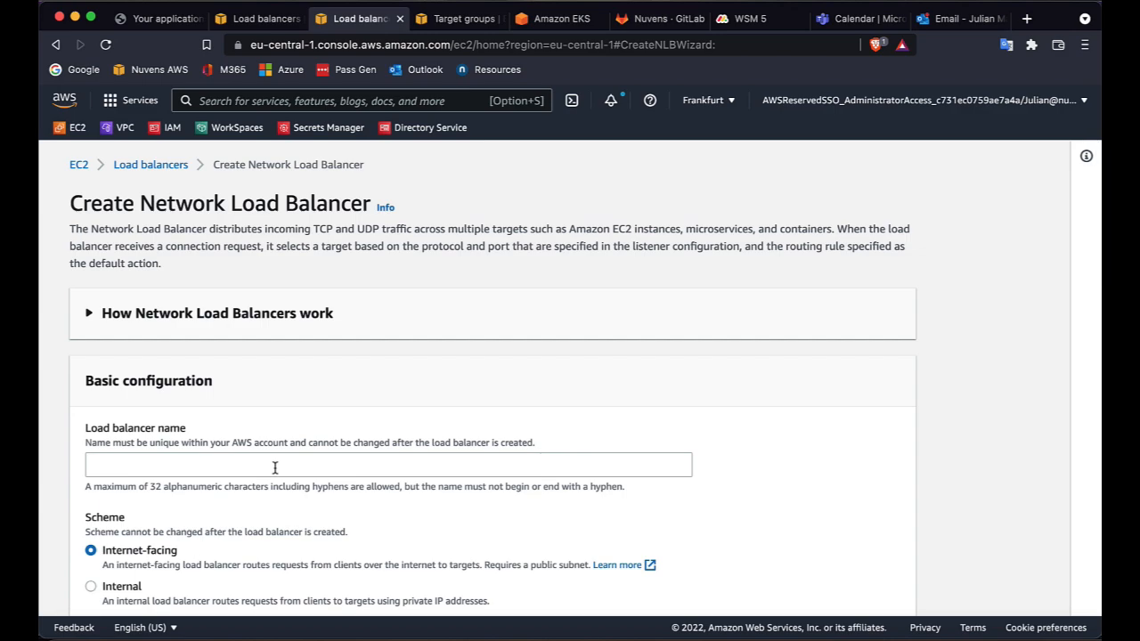
Name the load balancer NLB-WSM and set its scheme to Internal.
click(275, 468)
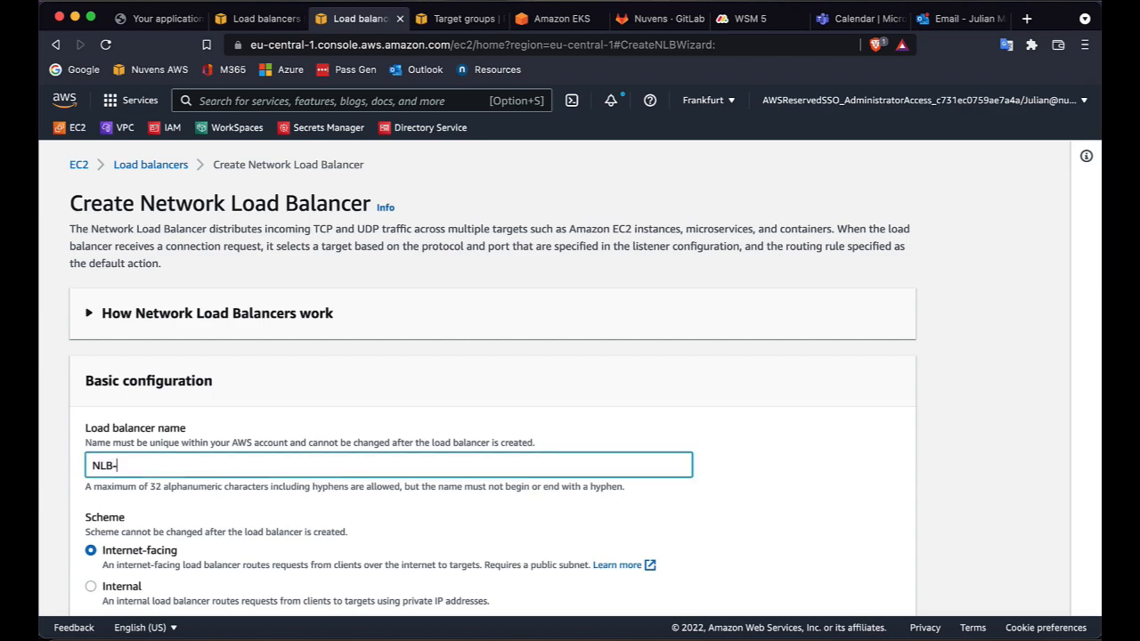
scroll(271, 427, down, 5)
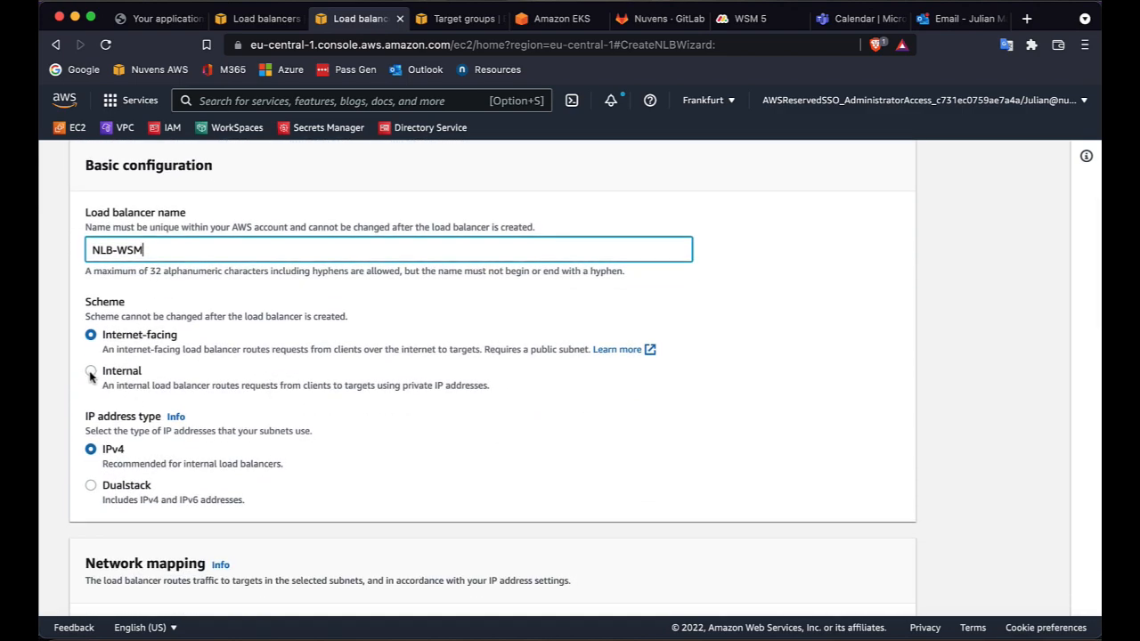
click(91, 371)
Map the load balancer to the eu-central-1a, eu-central-1b and eu-central-1c availability zones.
scroll(316, 517, down, 5)
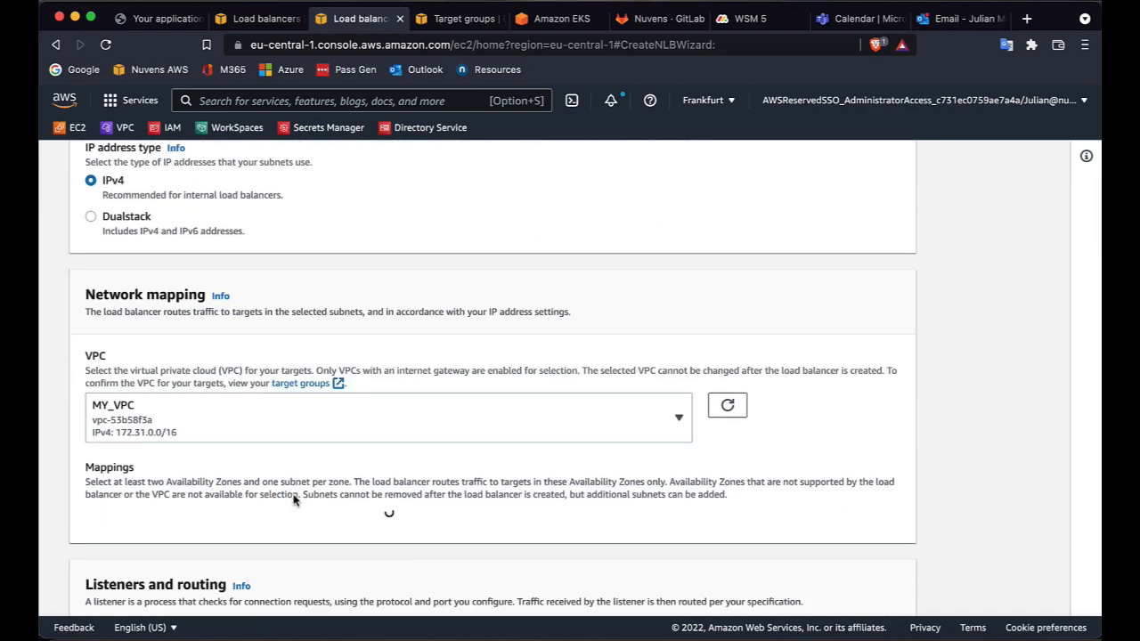
scroll(293, 495, down, 1)
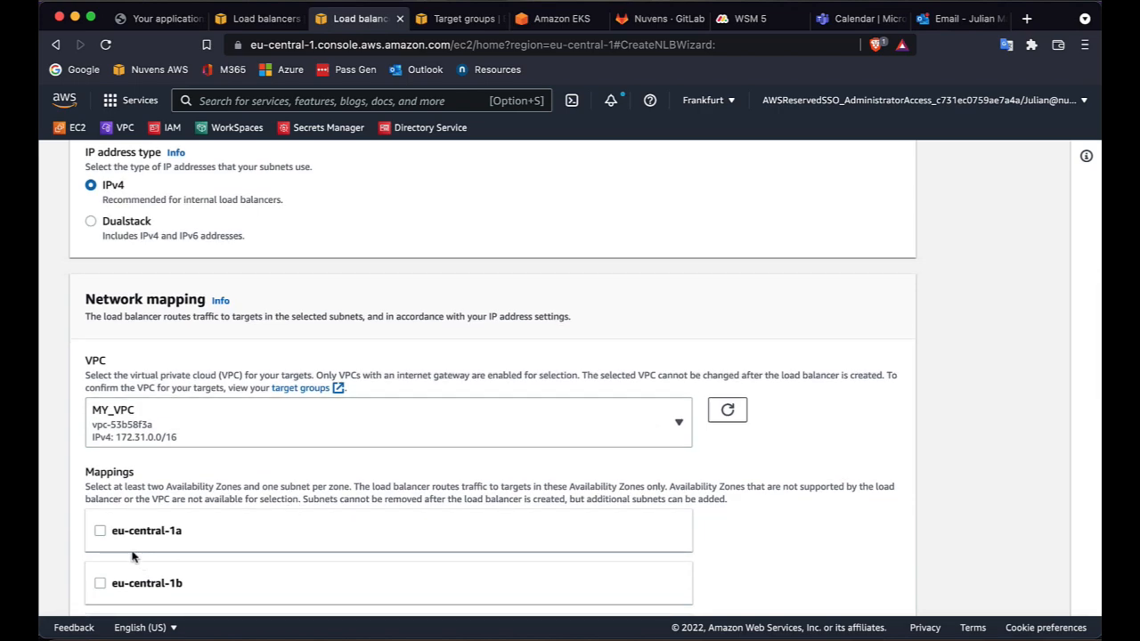
click(102, 534)
scroll(229, 527, down, 5)
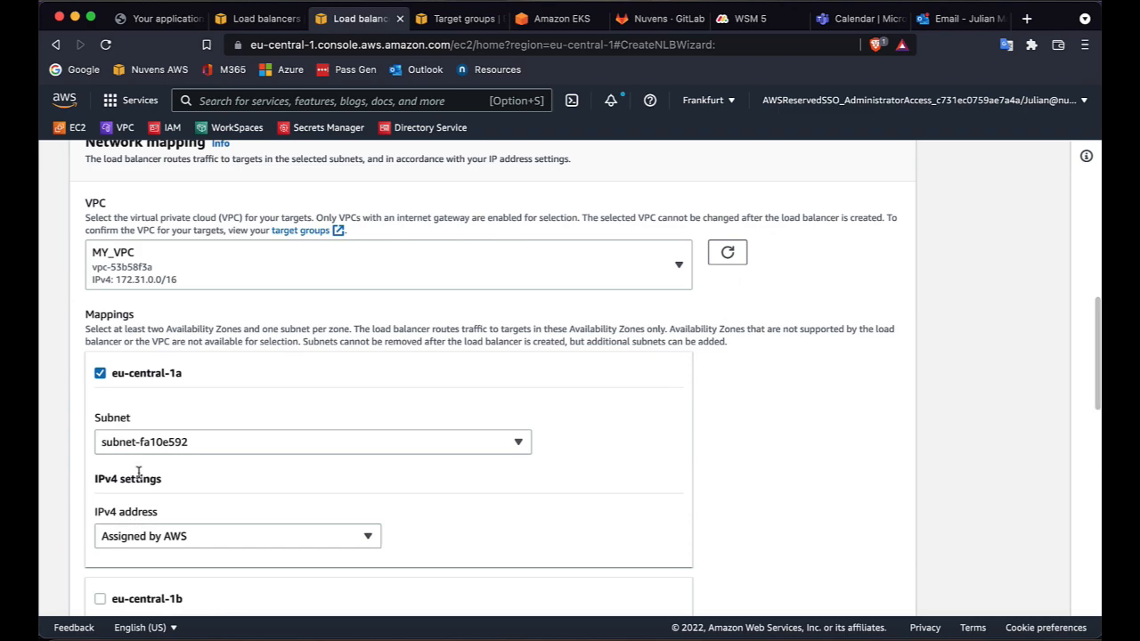
scroll(107, 499, down, 3)
click(100, 478)
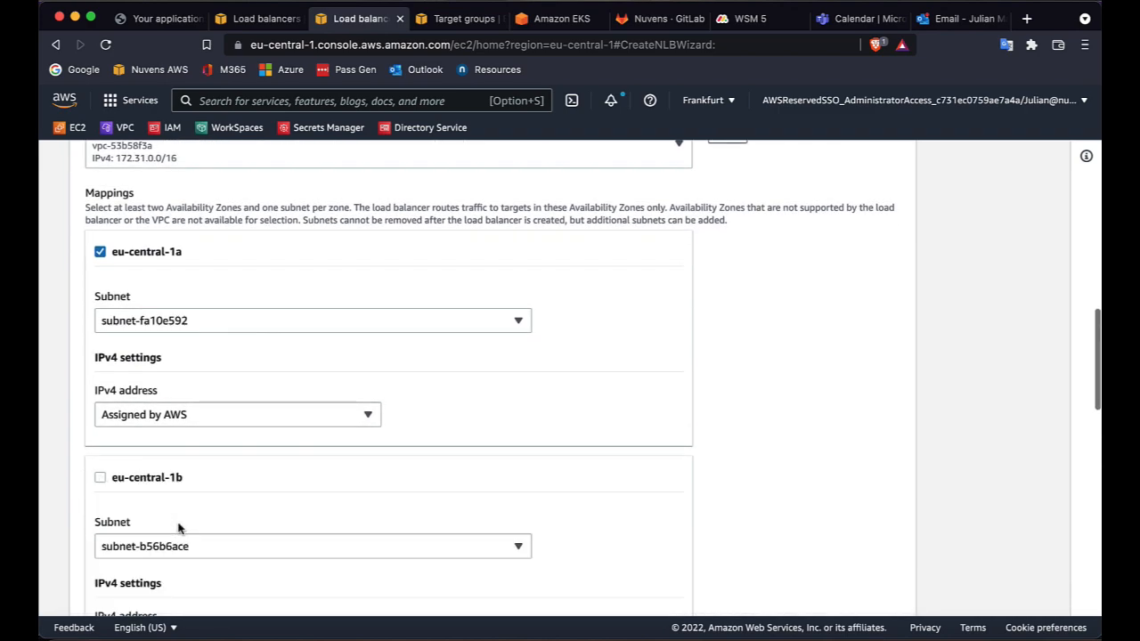
scroll(107, 498, down, 5)
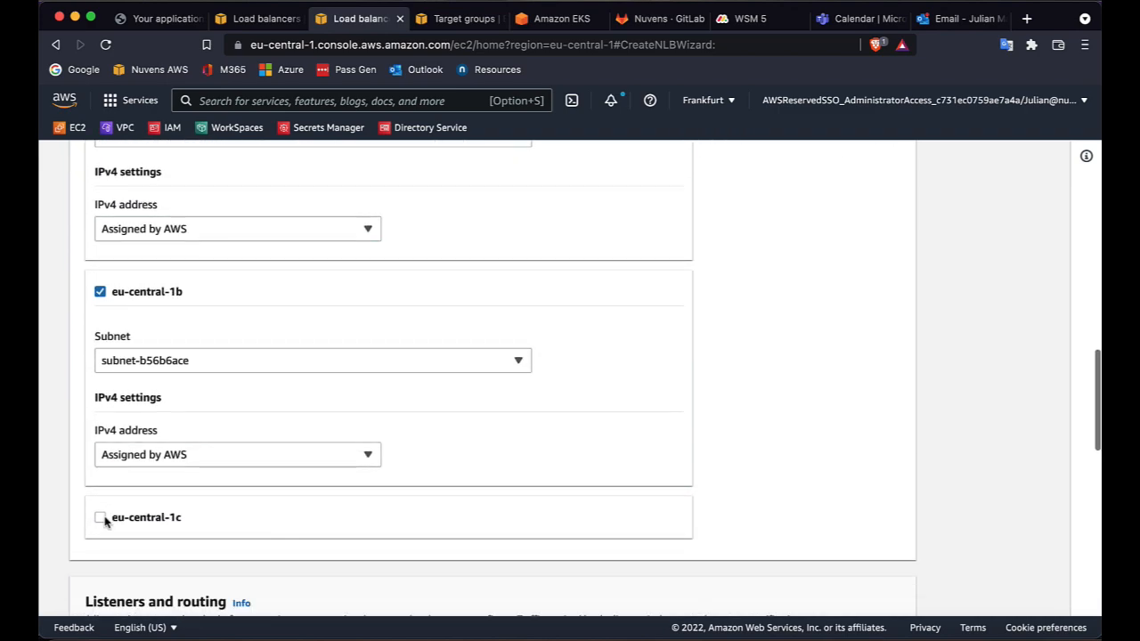
click(101, 523)
Forward the TCP:80 listener to the TG-WSM target group.
scroll(253, 532, down, 2)
scroll(253, 532, down, 10)
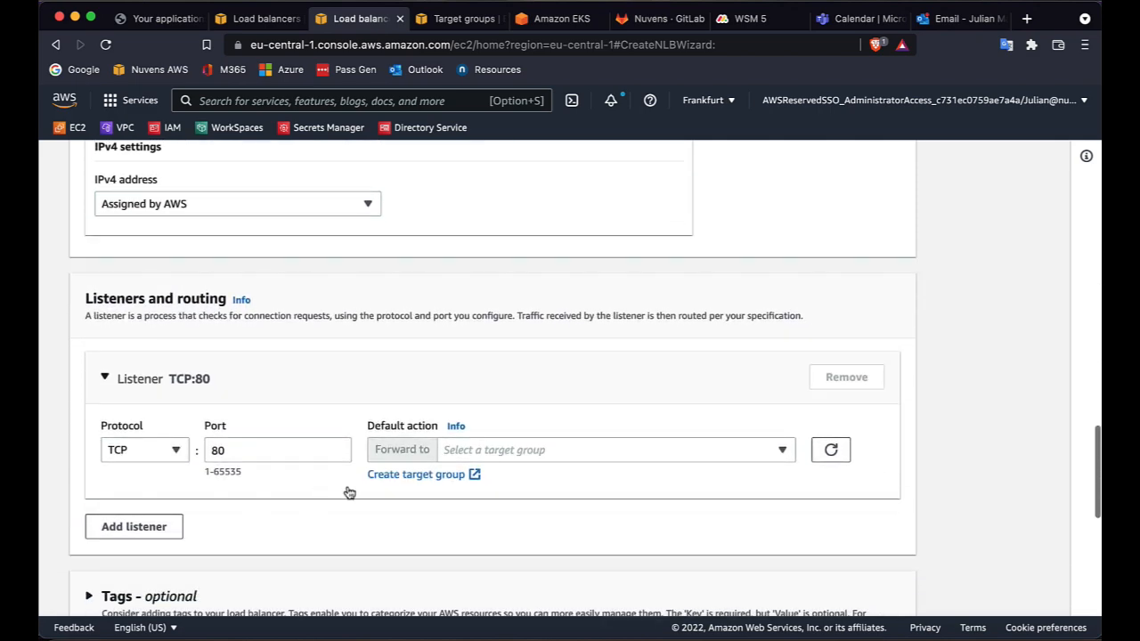
click(547, 451)
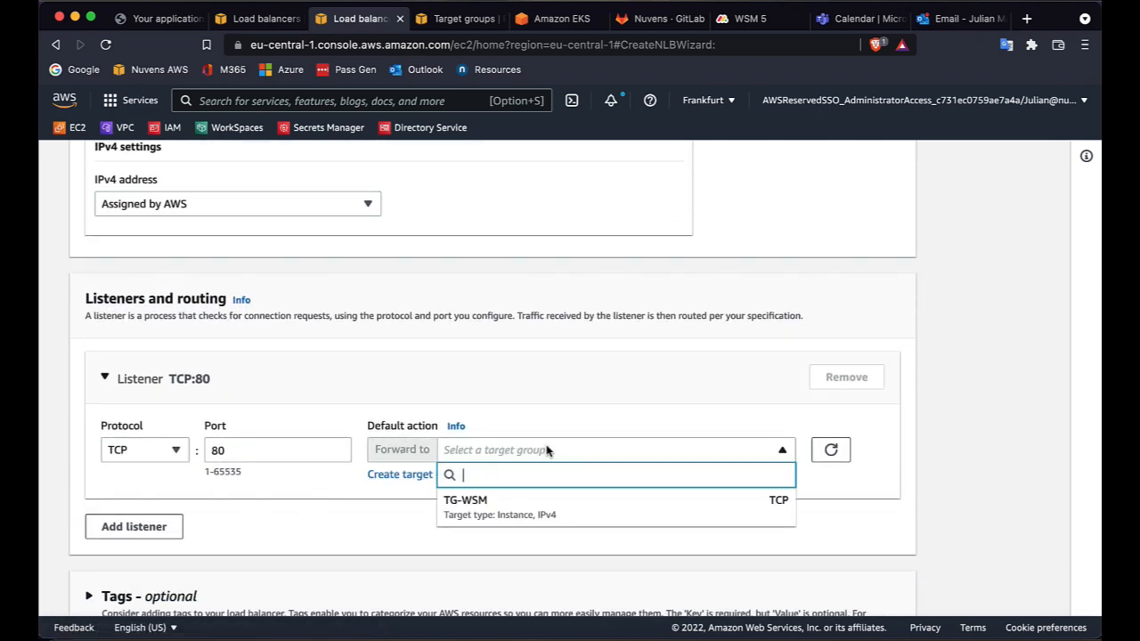
click(485, 502)
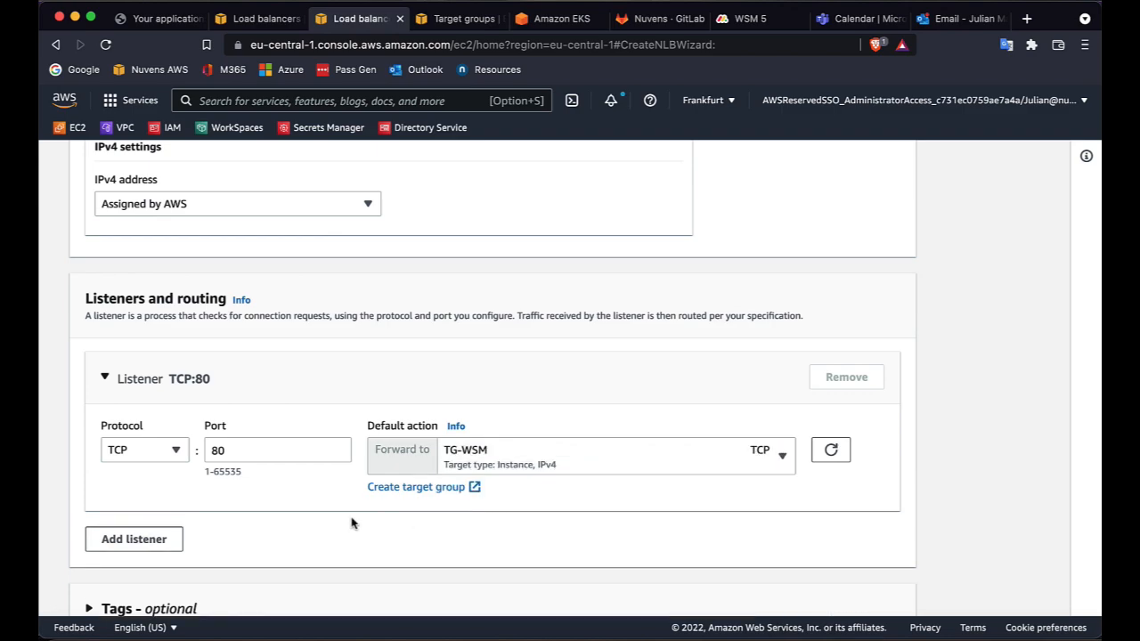
Add a second listener using TLS on port 443 that forwards to the TG-WSM target group.
scroll(350, 540, down, 1)
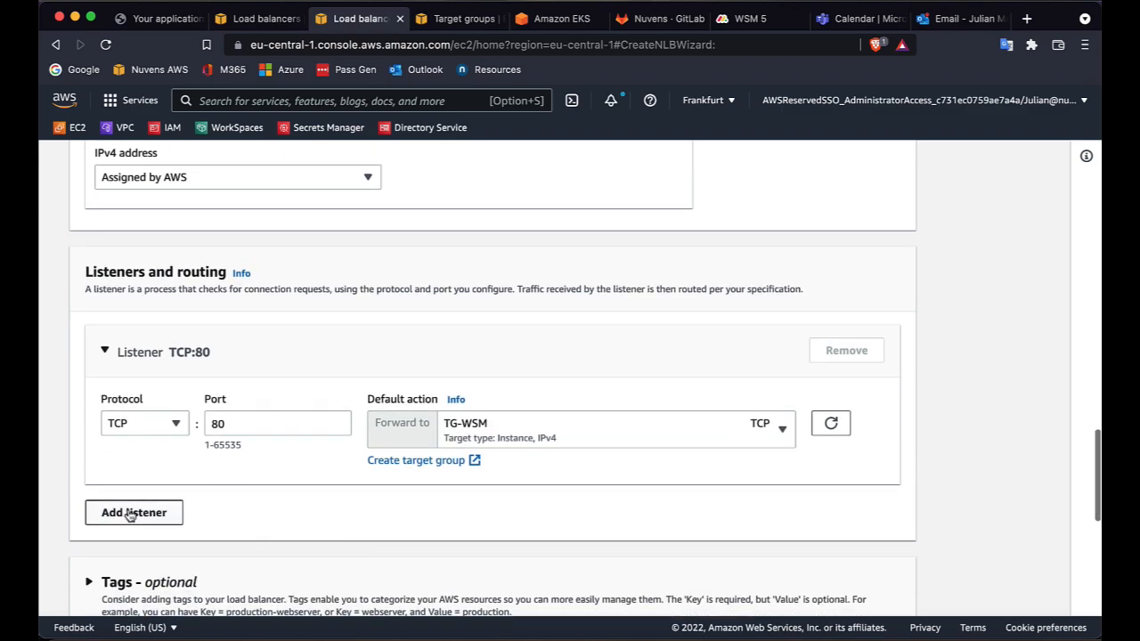
click(130, 513)
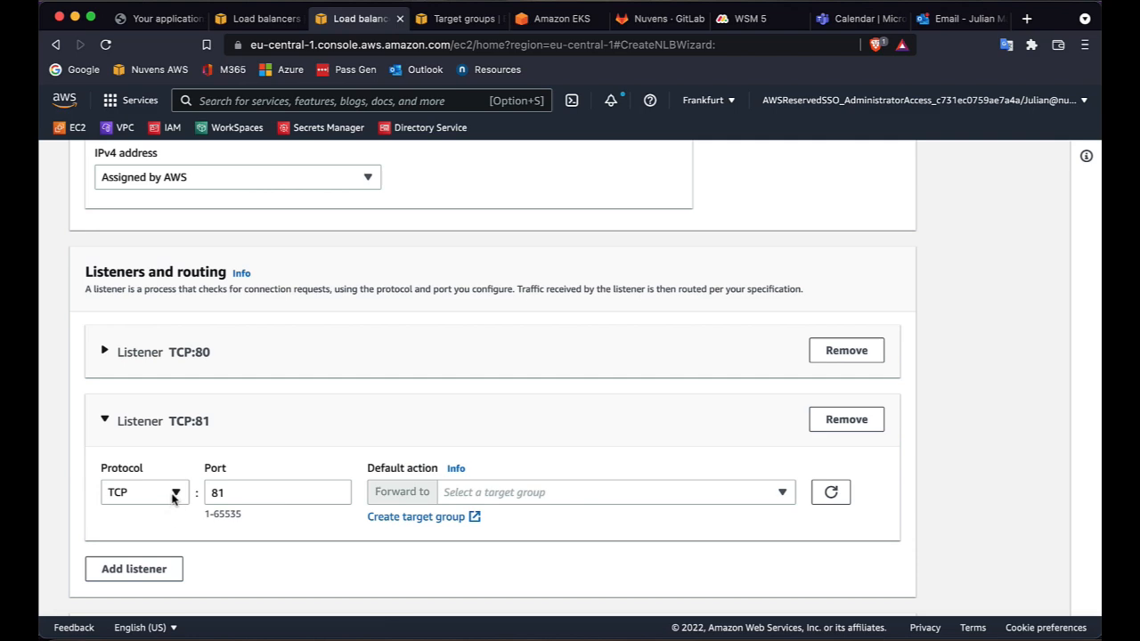
click(175, 495)
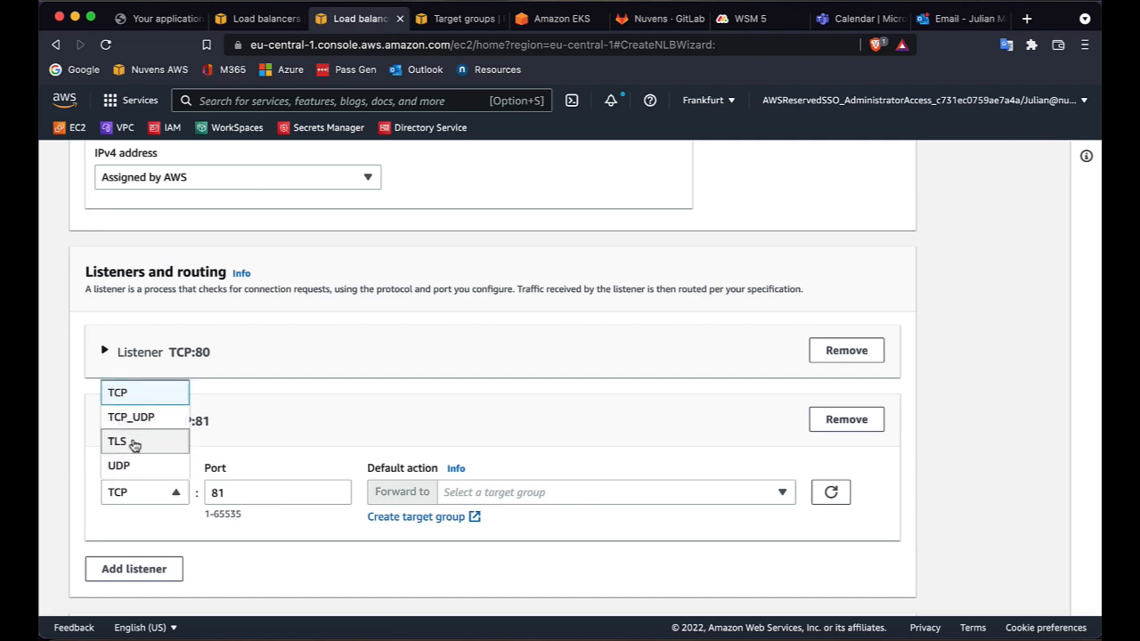
click(133, 443)
drag(234, 495, 201, 495)
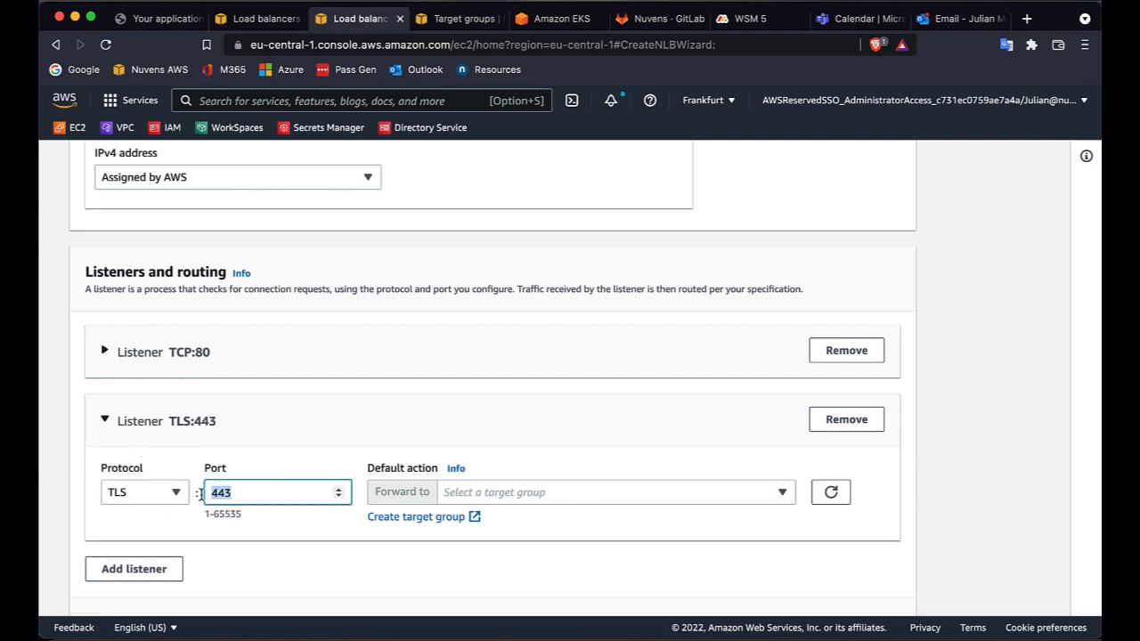
click(491, 495)
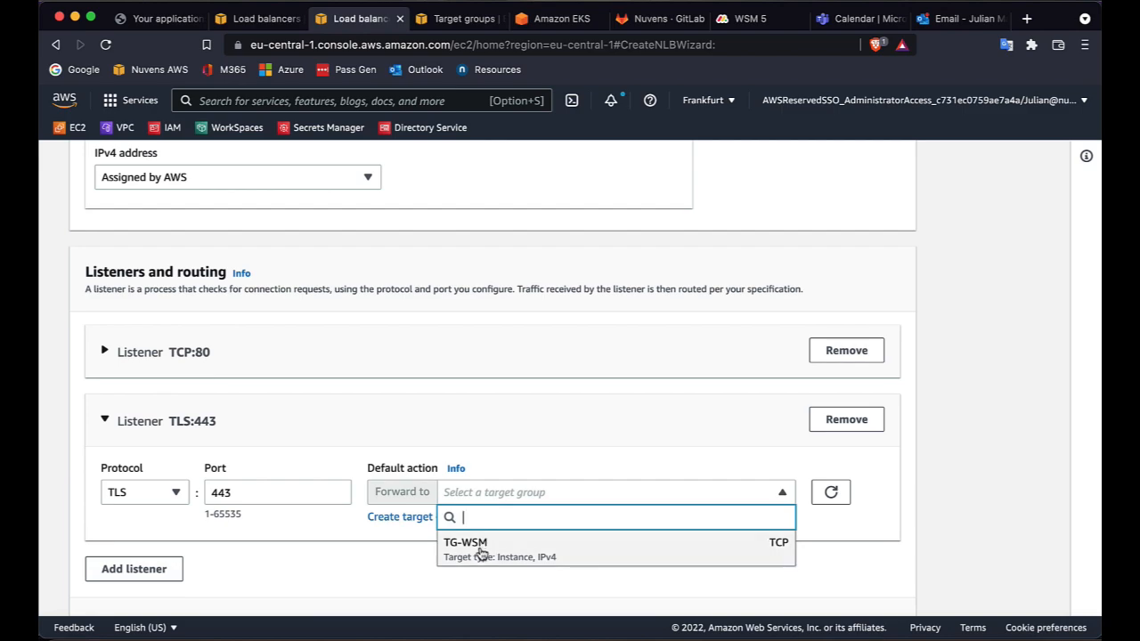
click(481, 552)
Choose the wsm.nuvens.cloud ACM certificate as the default SSL certificate for secure listeners.
scroll(498, 575, down, 3)
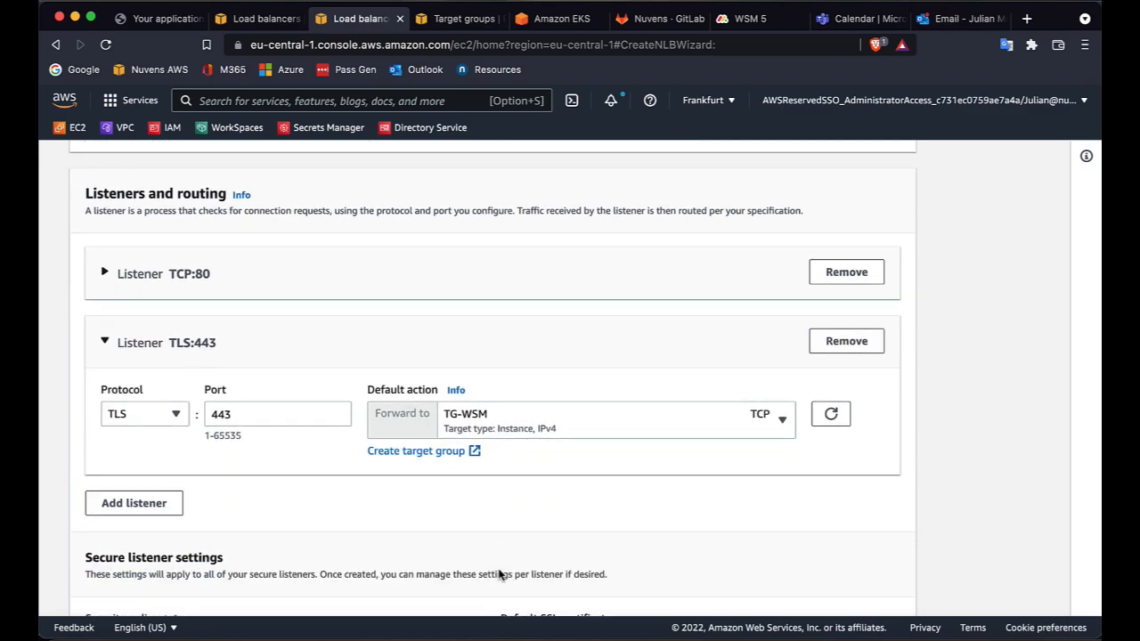
scroll(498, 575, down, 6)
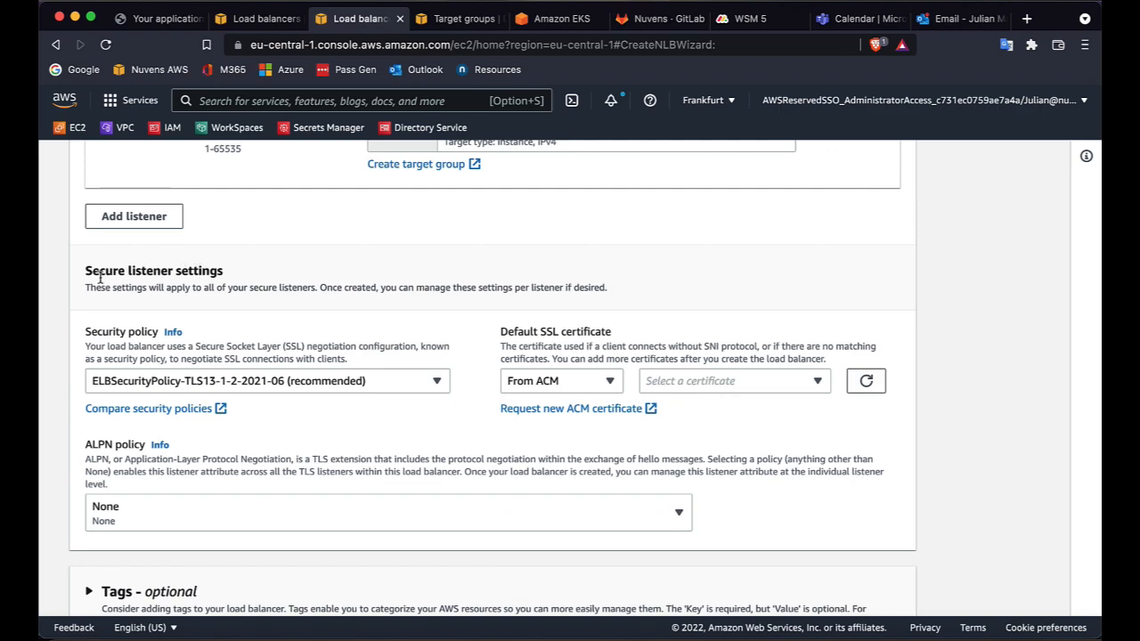
triple_click(87, 272)
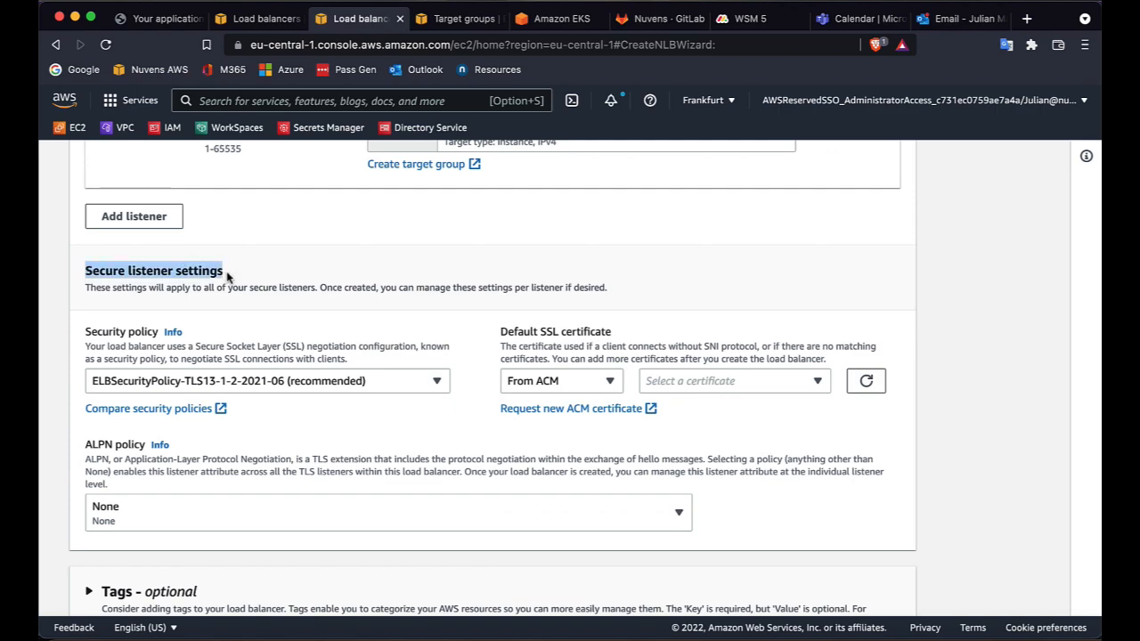
click(689, 383)
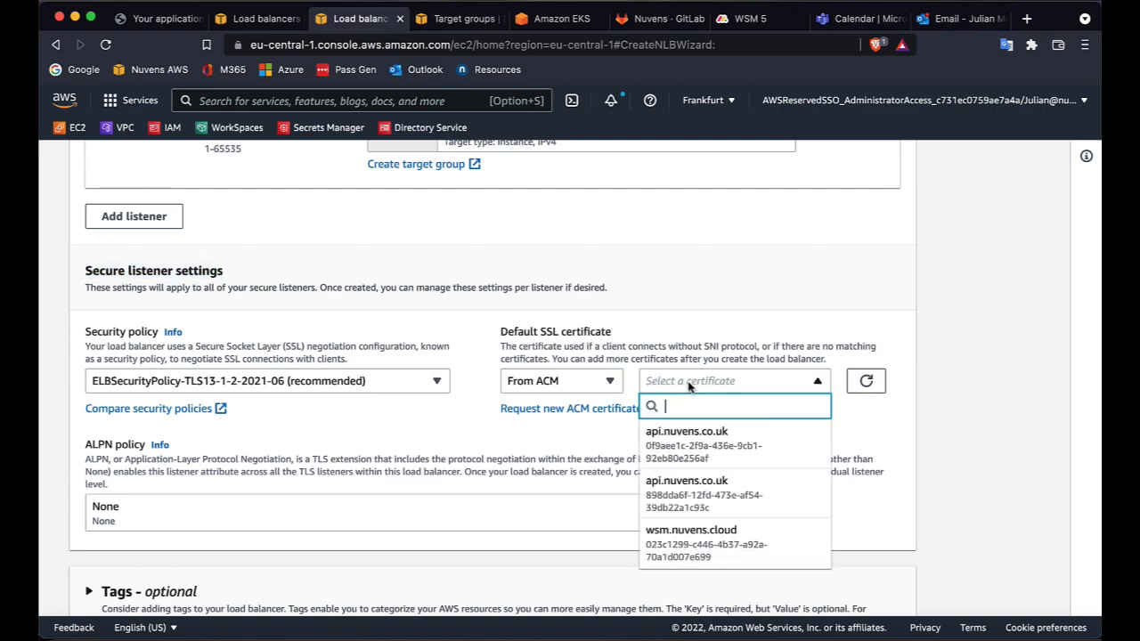
click(700, 538)
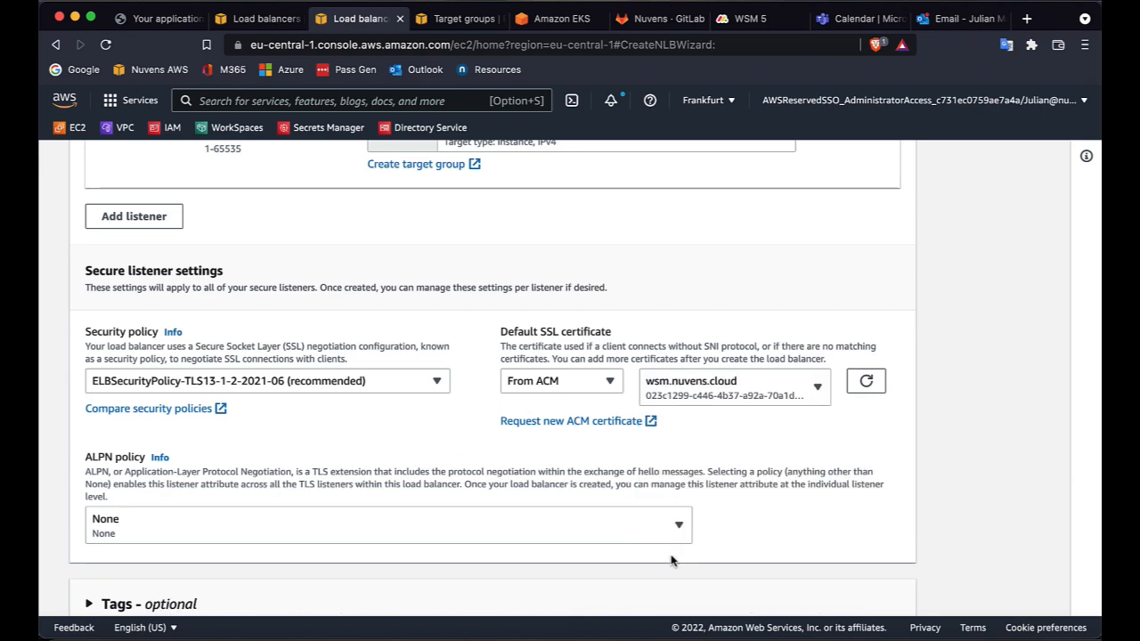
Review the summary and create the load balancer.
scroll(673, 557, down, 5)
scroll(673, 560, down, 4)
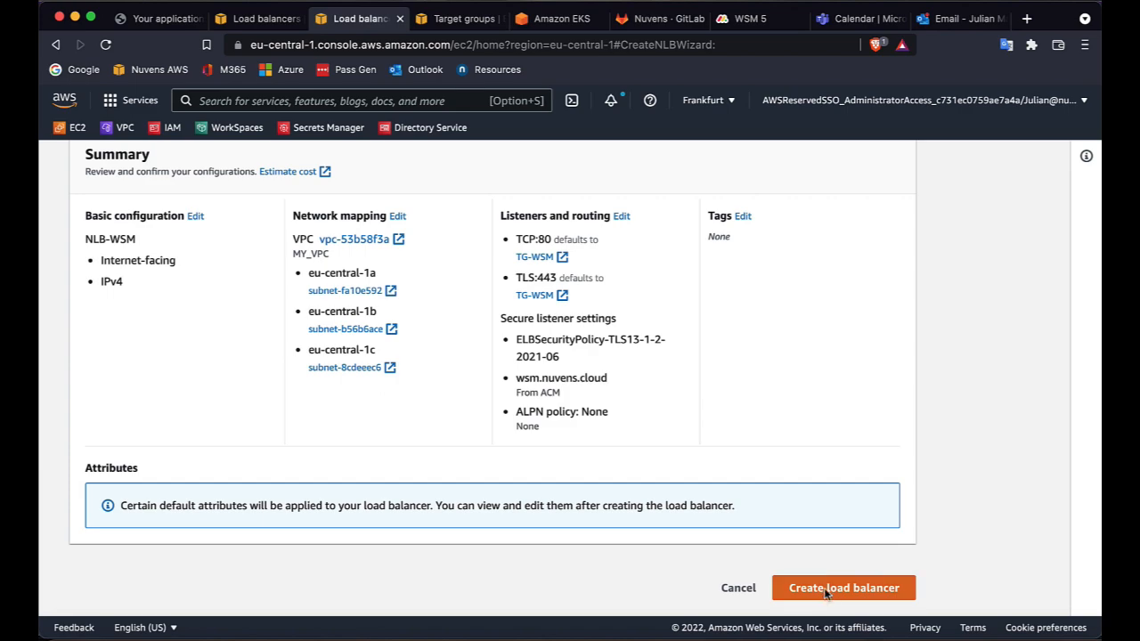
click(825, 590)
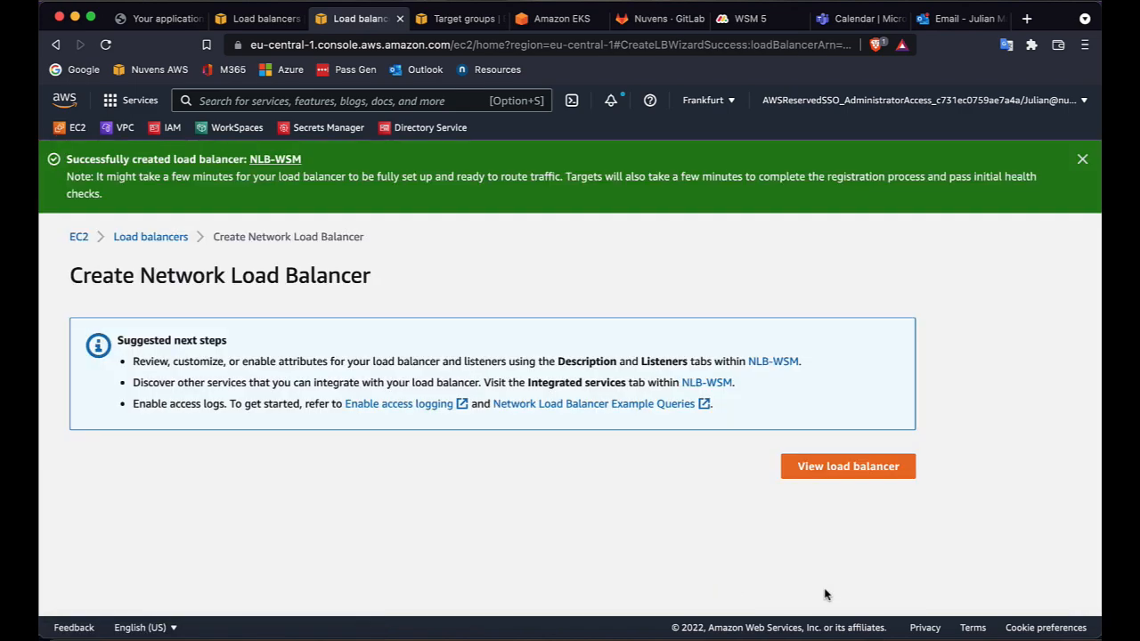
Open the new load balancer's details and examine its state and DNS name.
click(831, 477)
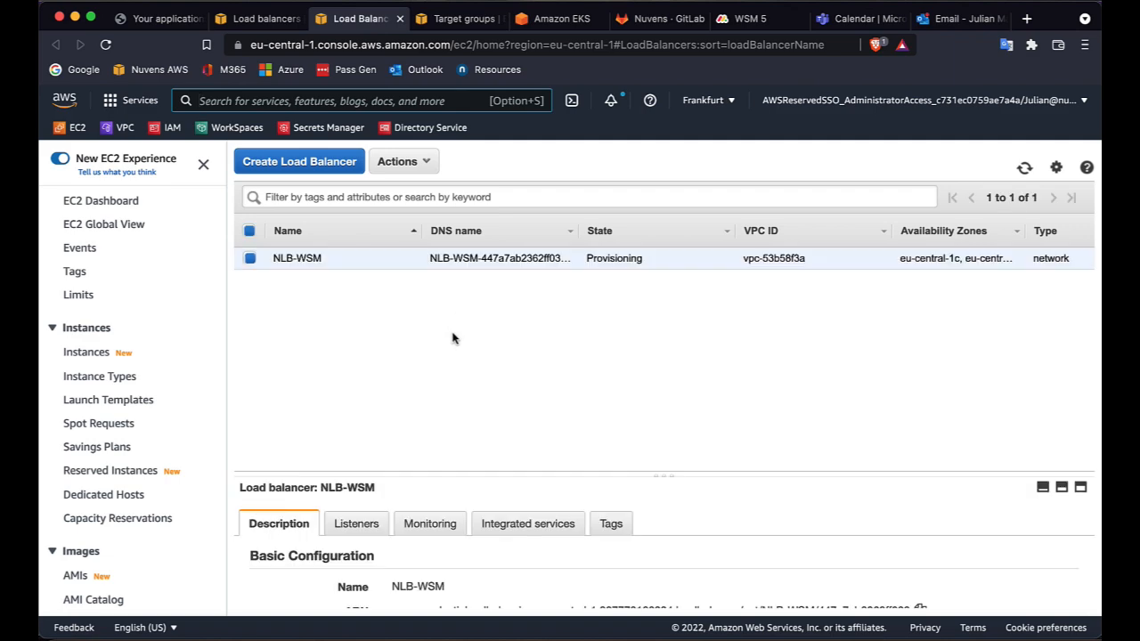
drag(646, 261, 588, 259)
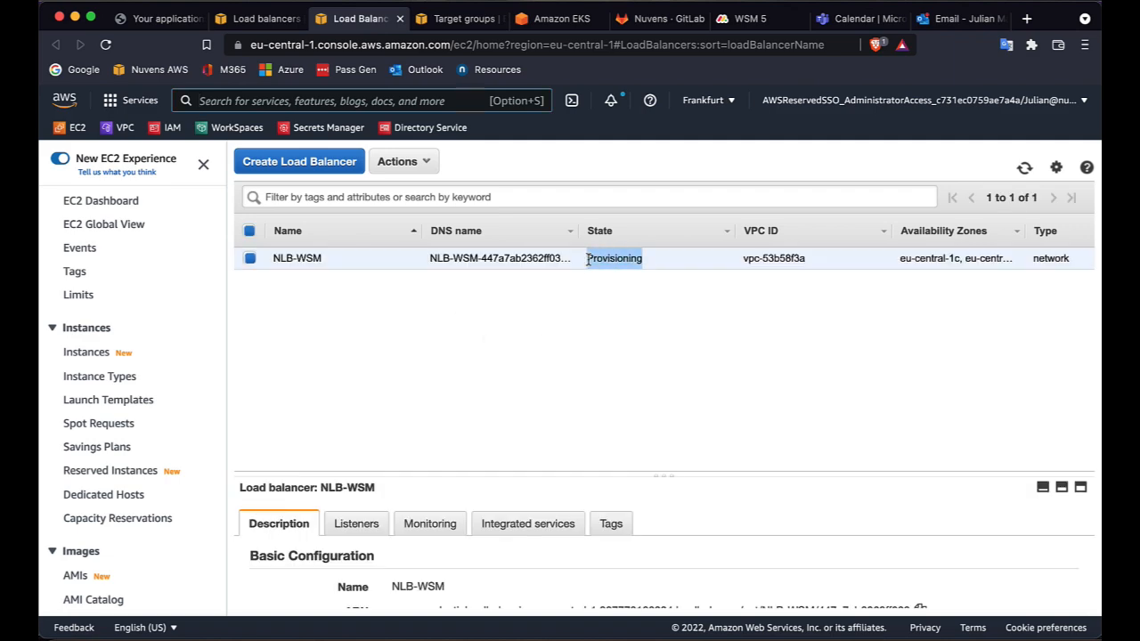
click(604, 378)
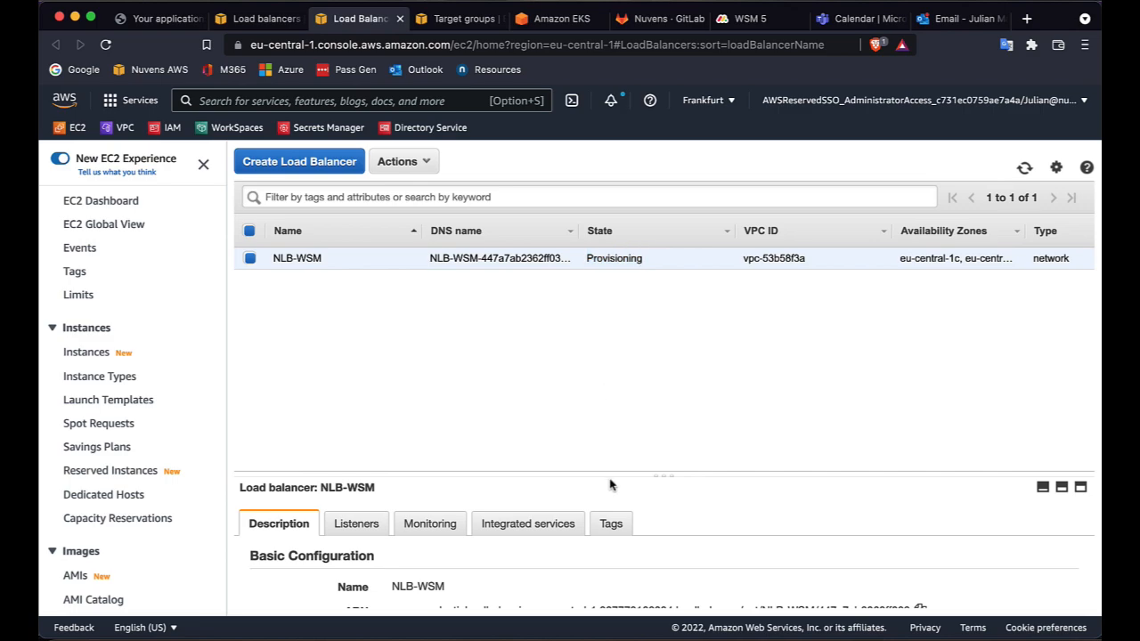
drag(615, 476, 616, 352)
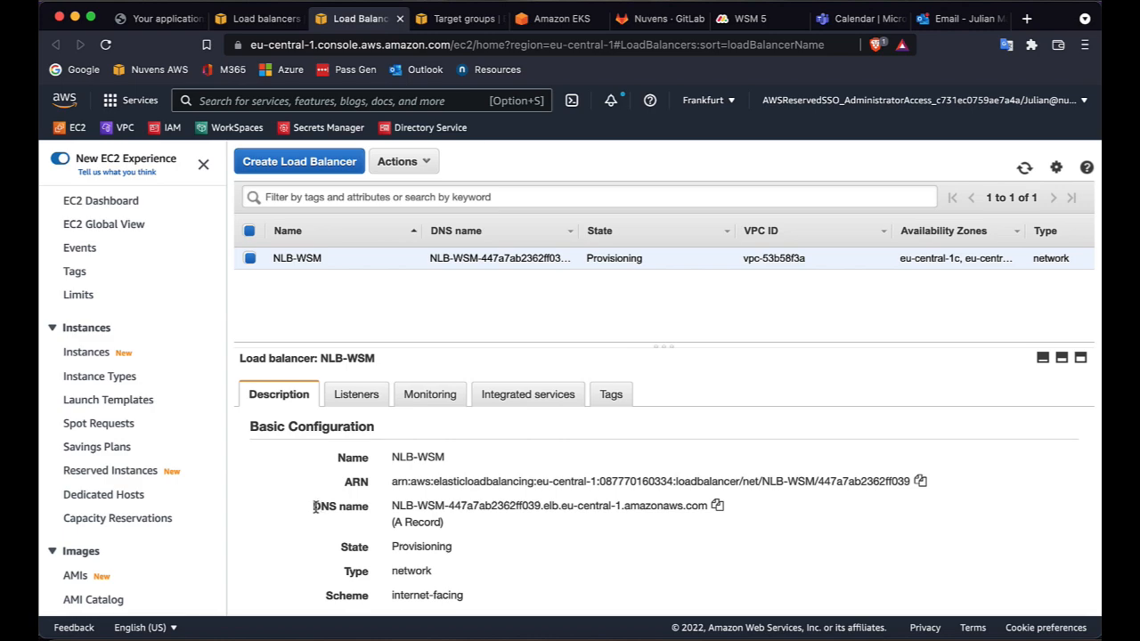
drag(314, 506, 705, 511)
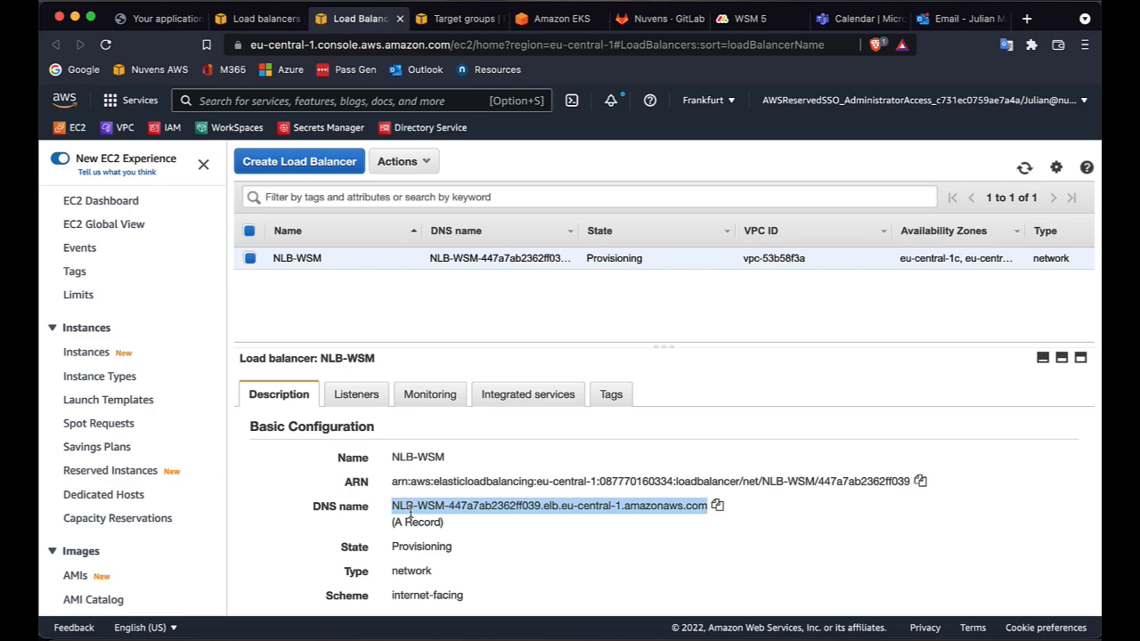
click(590, 330)
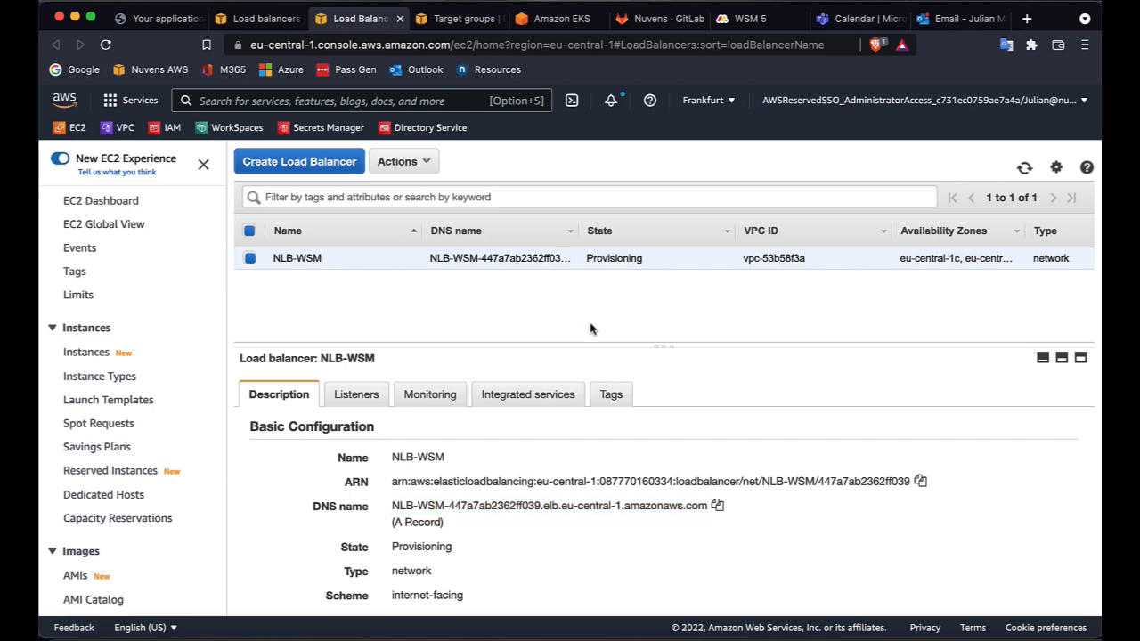
Delete the TCP:80 listener from the NLB-WSM load balancer.
click(356, 396)
scroll(455, 527, down, 1)
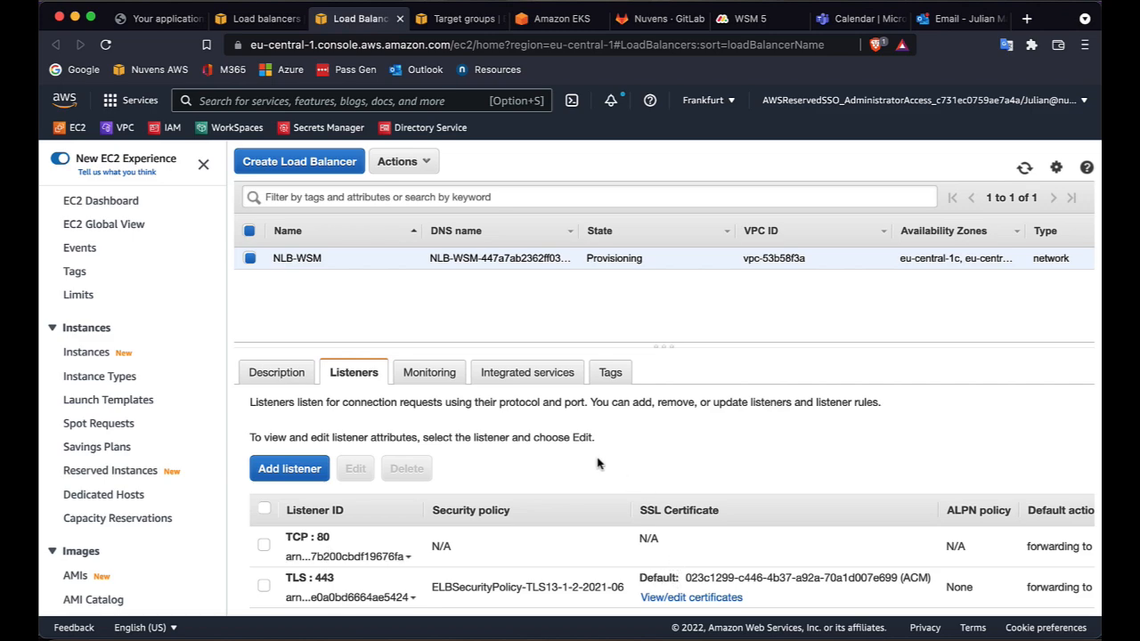
click(263, 547)
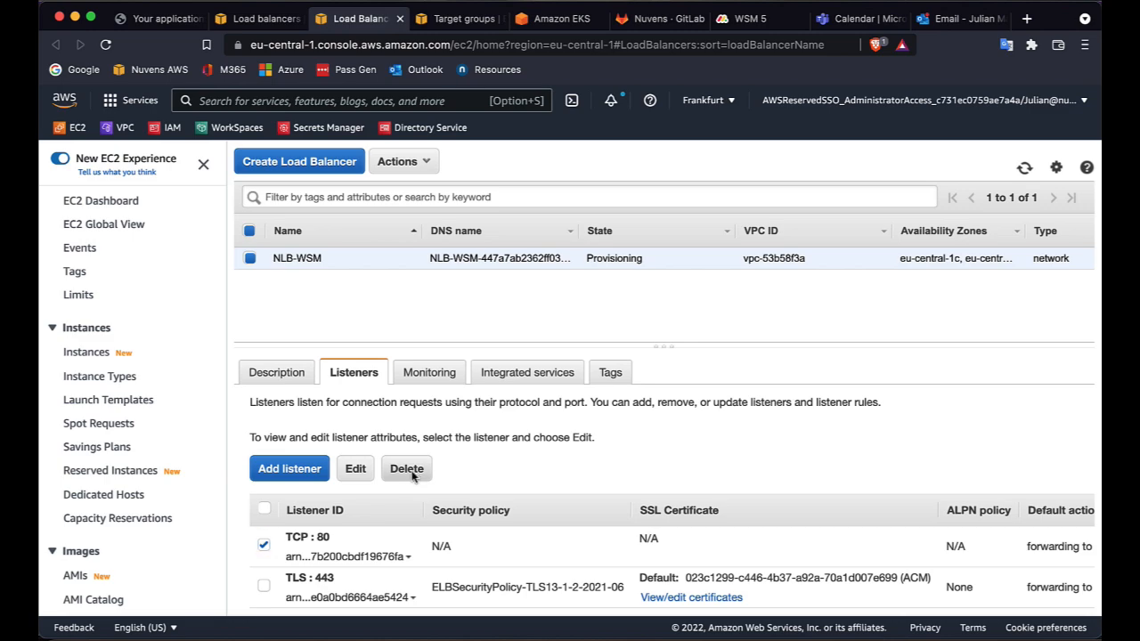
click(412, 472)
click(728, 435)
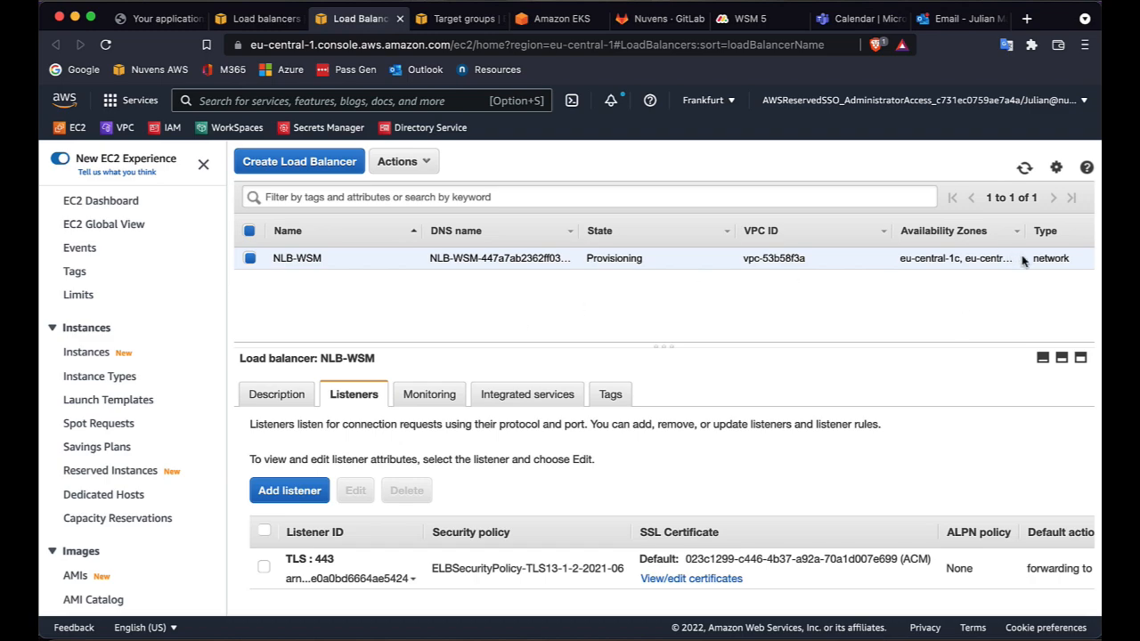
Refresh the load balancer list and copy NLB-WSM's DNS name from its description.
click(1025, 169)
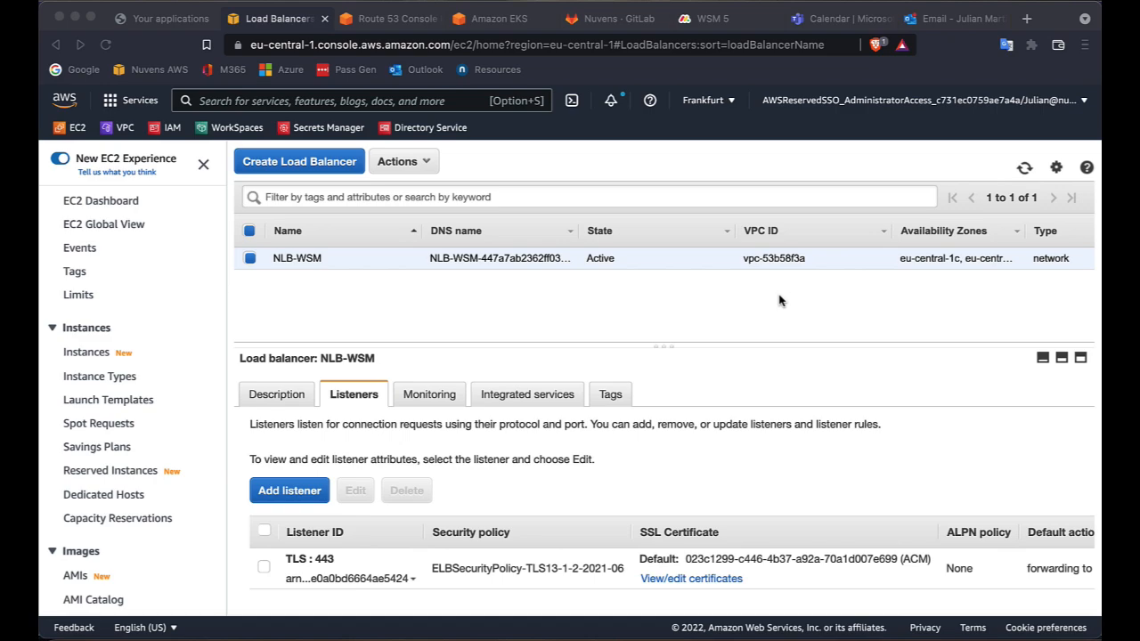
click(279, 398)
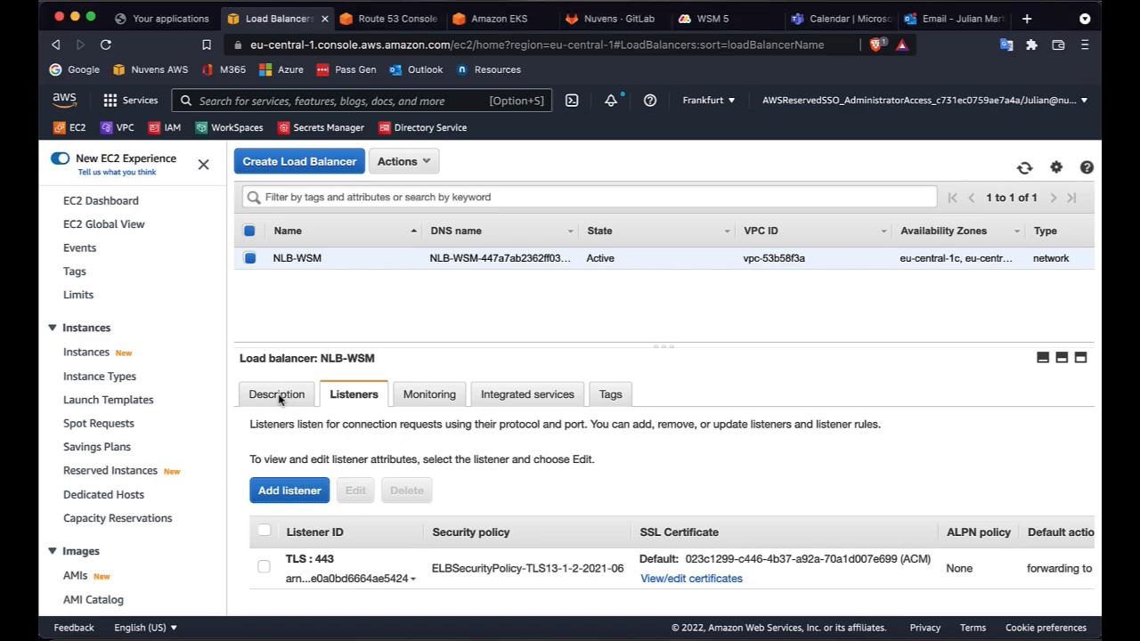
click(276, 399)
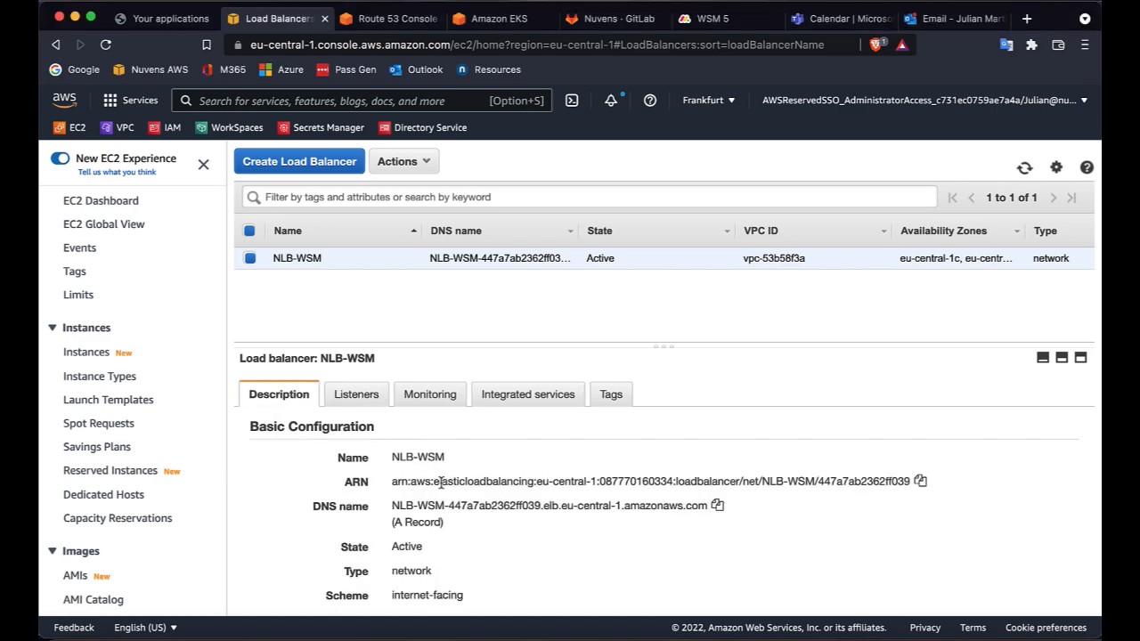
click(717, 506)
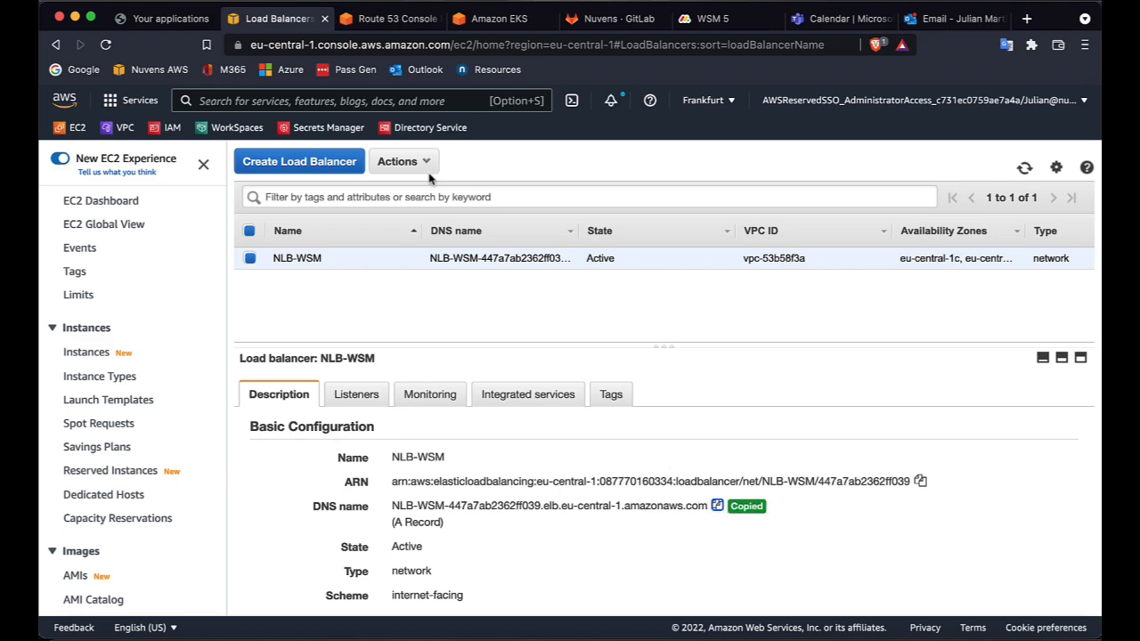
Switch to Route 53 and start a record named wsm of type CNAME in the nuvens.cloud zone.
click(389, 21)
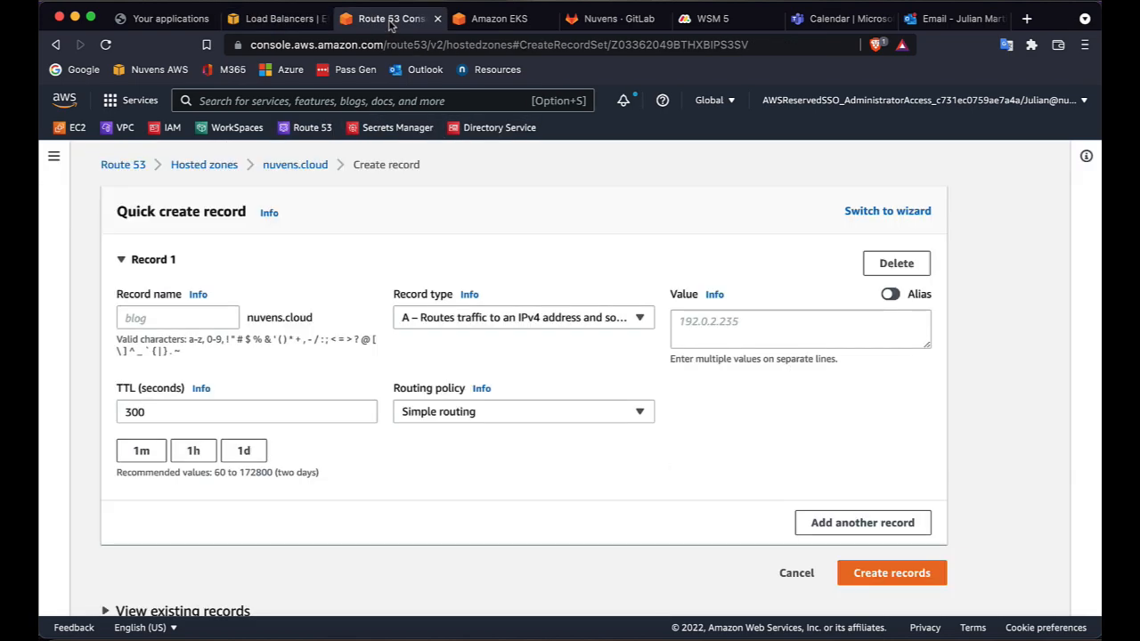
click(189, 324)
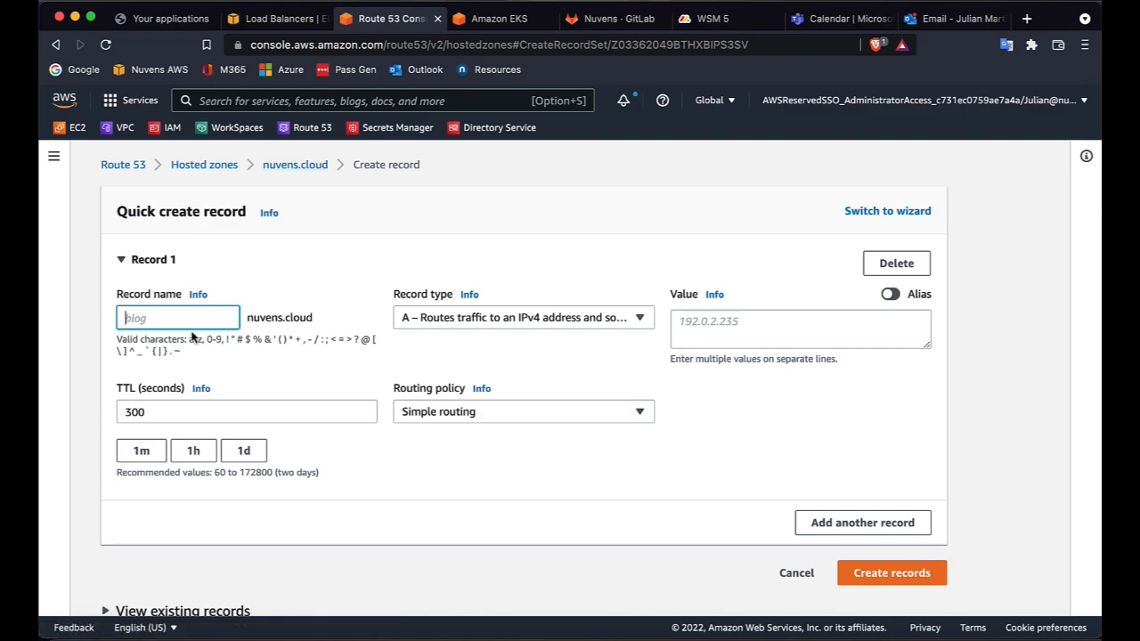
text(wsm)
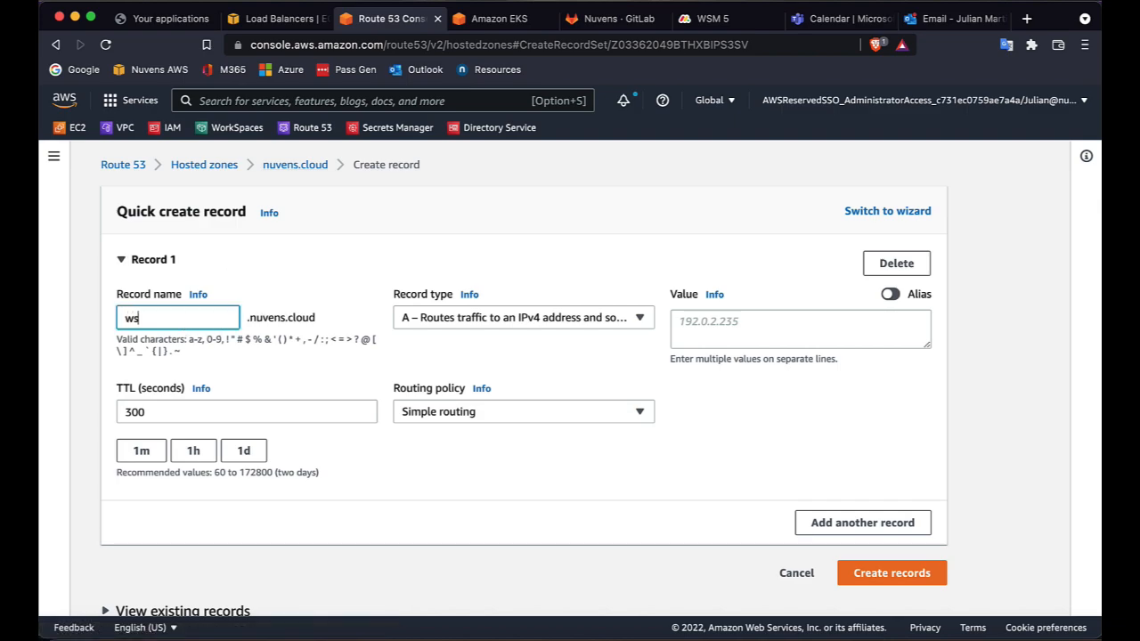
click(467, 325)
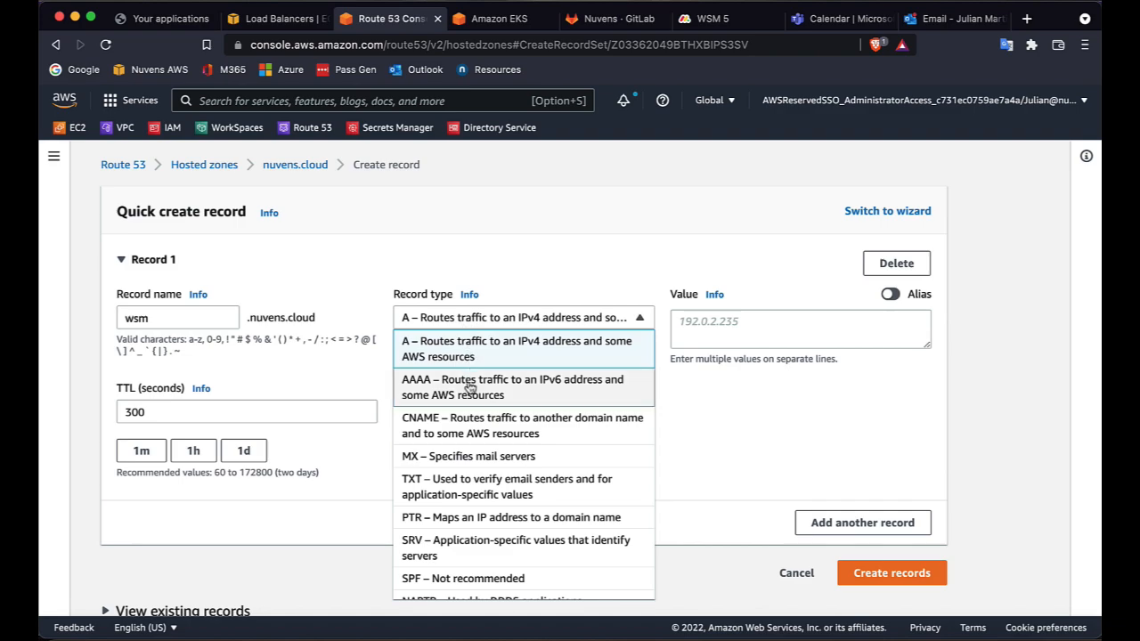
click(471, 424)
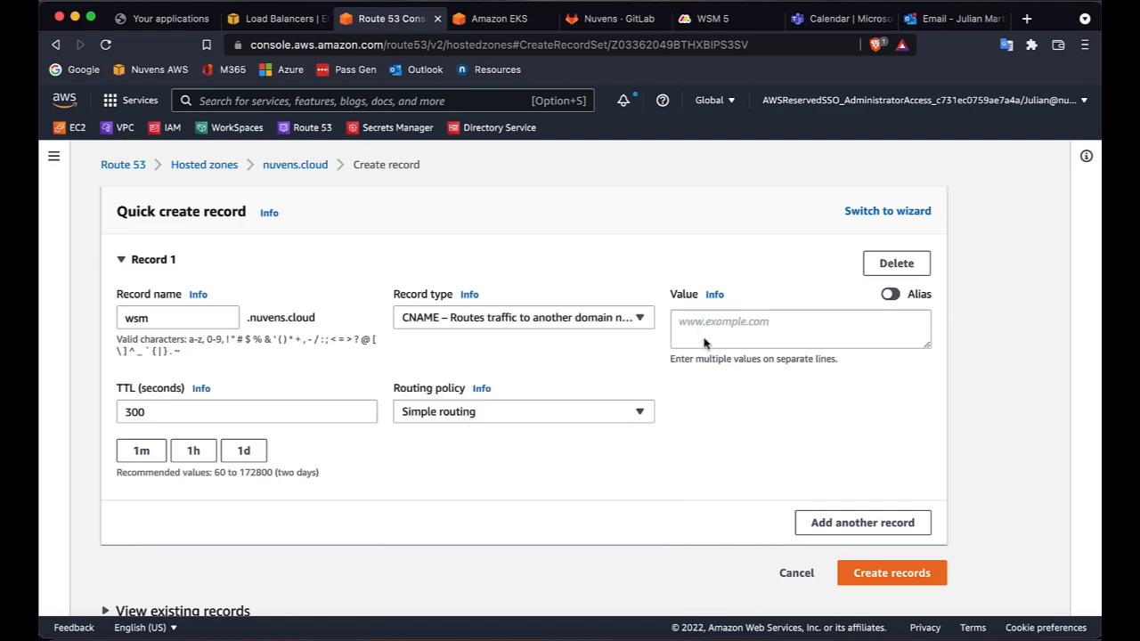
Paste the load balancer's DNS name as the record value and create the record.
click(702, 330)
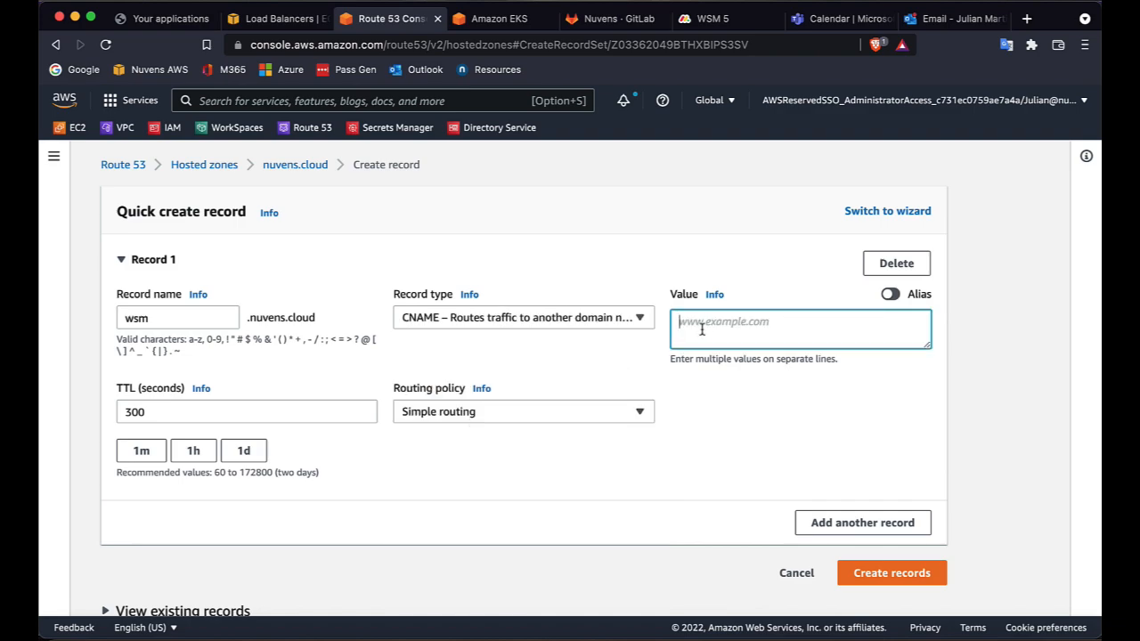
key(super+v)
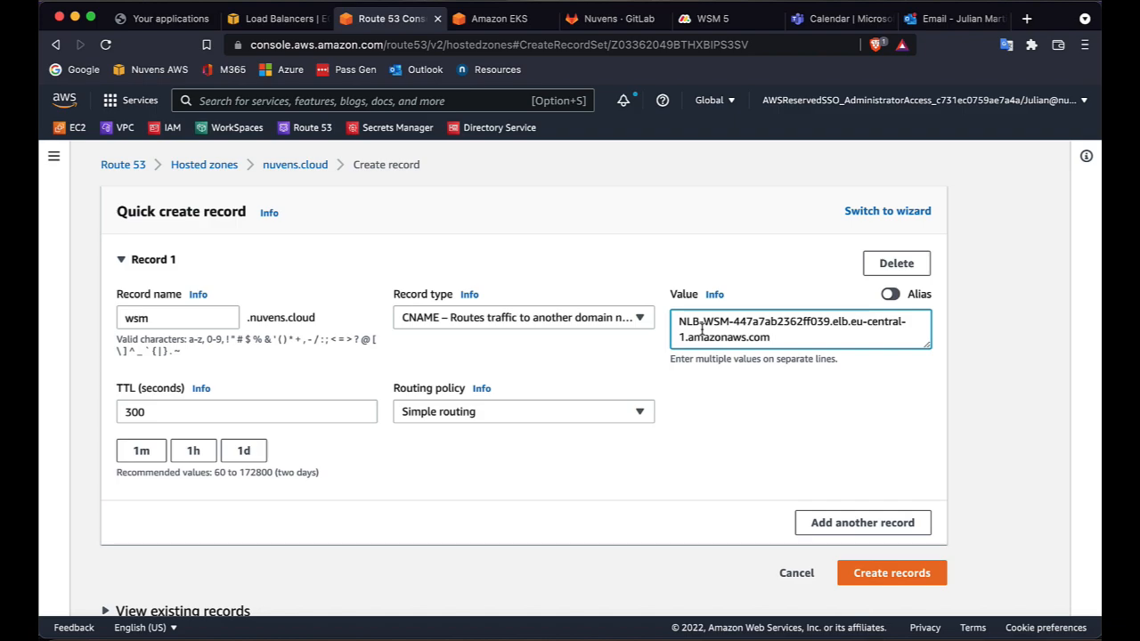
click(876, 577)
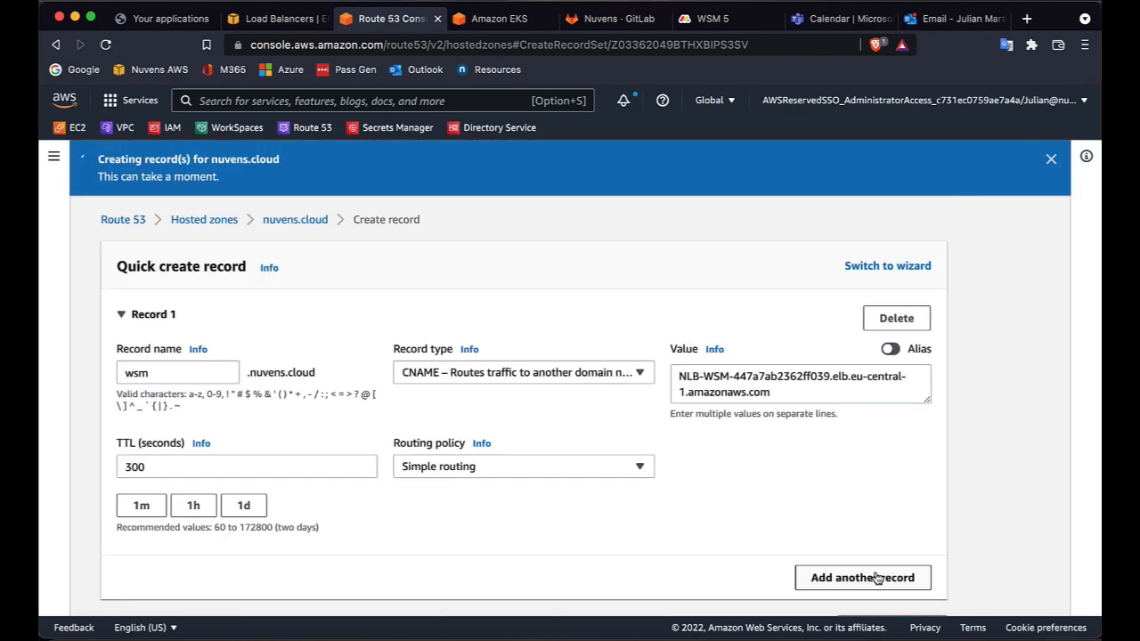
Return to the load balancer page and switch to a terminal window.
click(283, 20)
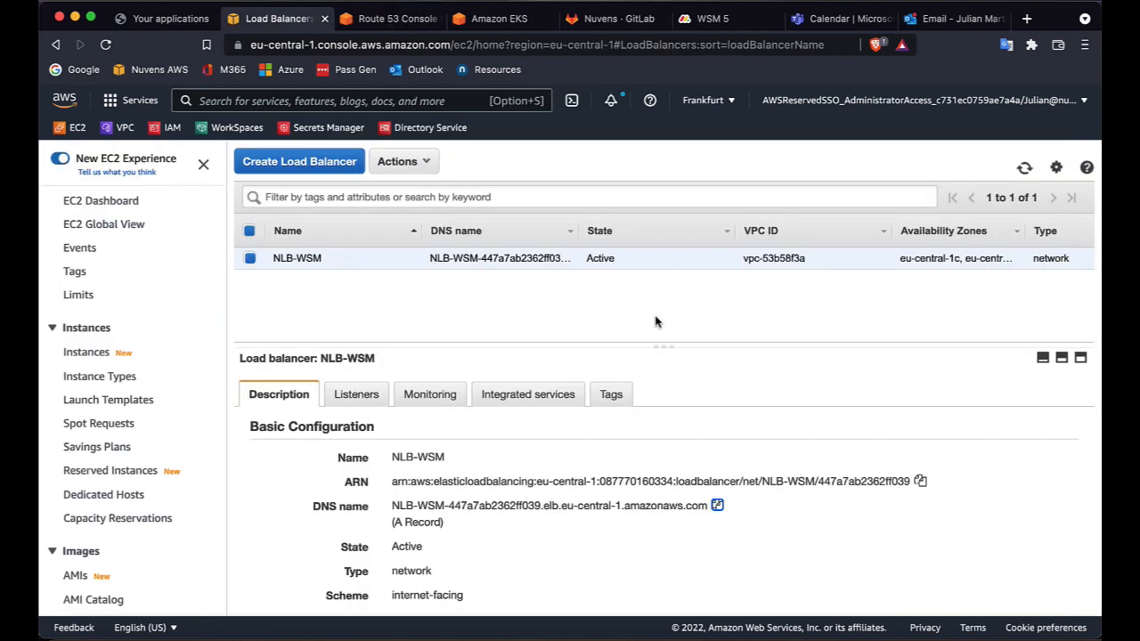
click(566, 631)
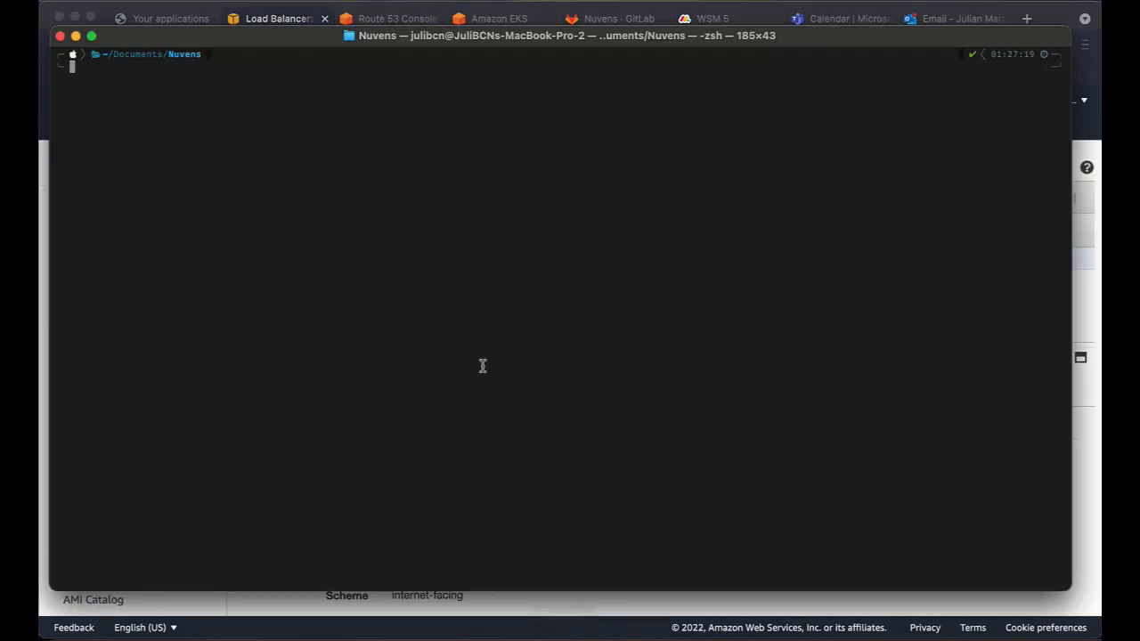
Run an nslookup query for wsm.nuvens.cloud in the terminal.
text(nsloo)
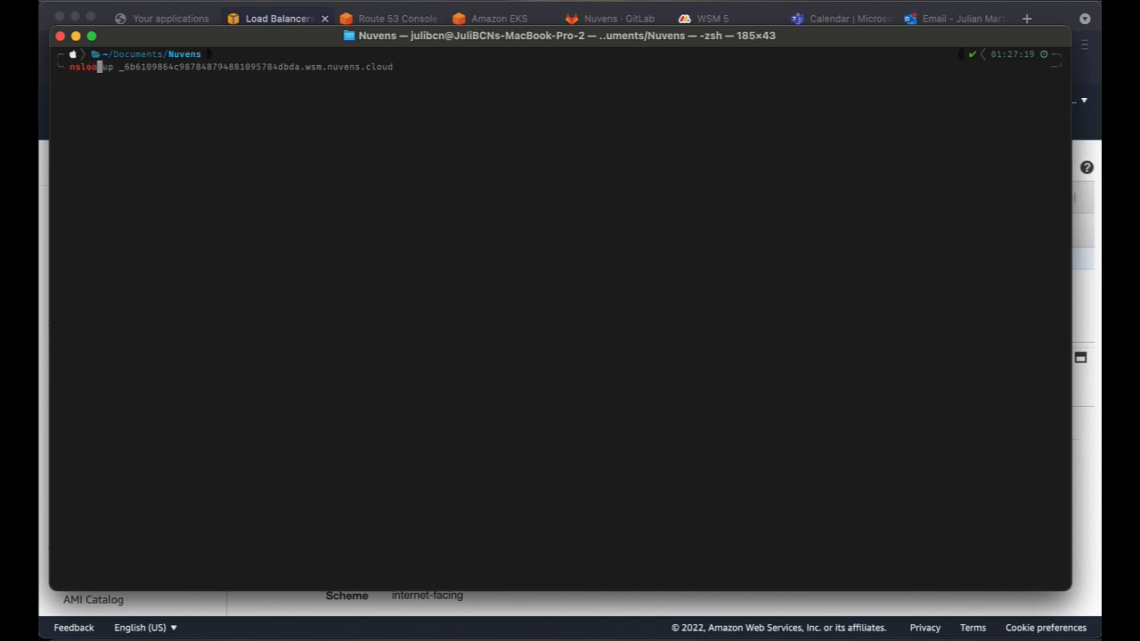
text(kup wsm)
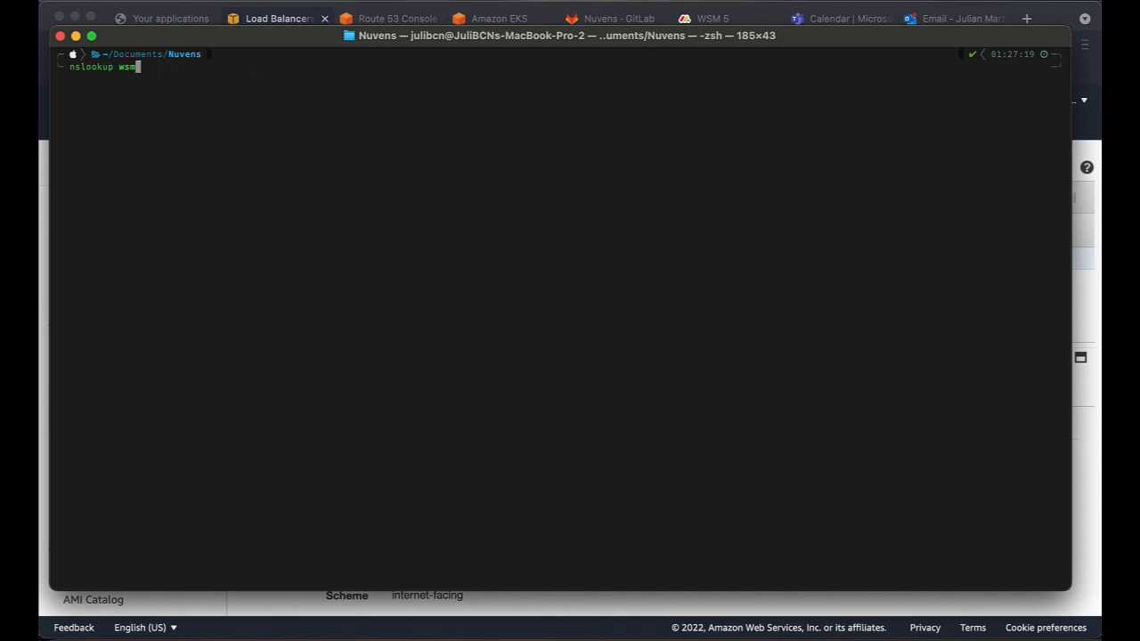
text(.nuvens.cloud)
key(Return)
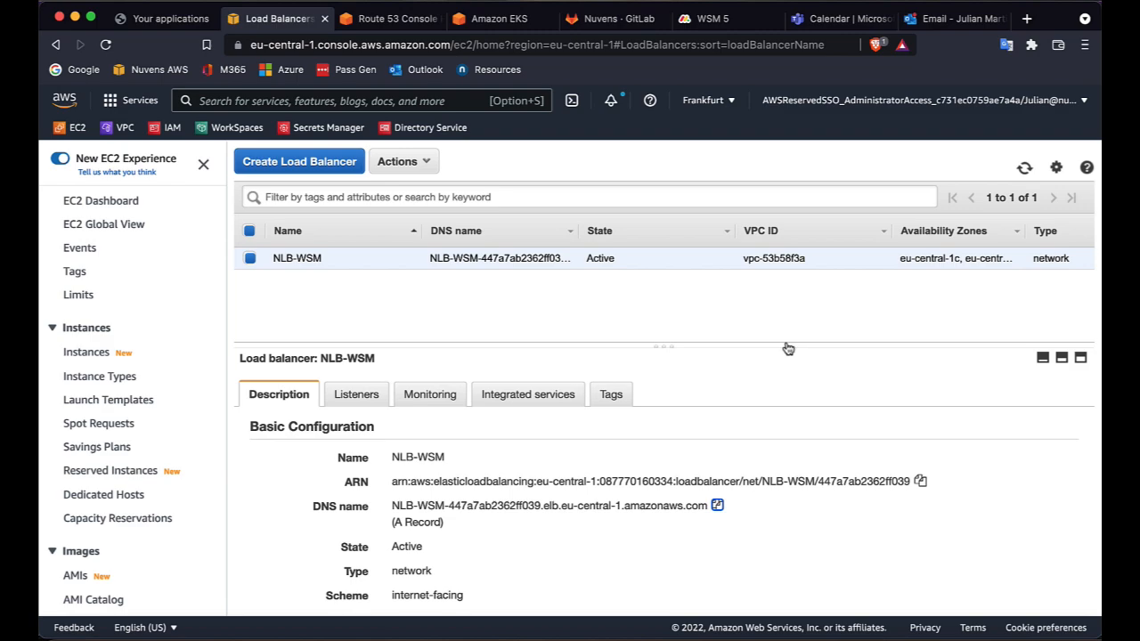
Open wsm.nuvens.cloud in the browser from the Route 53 tab.
click(387, 20)
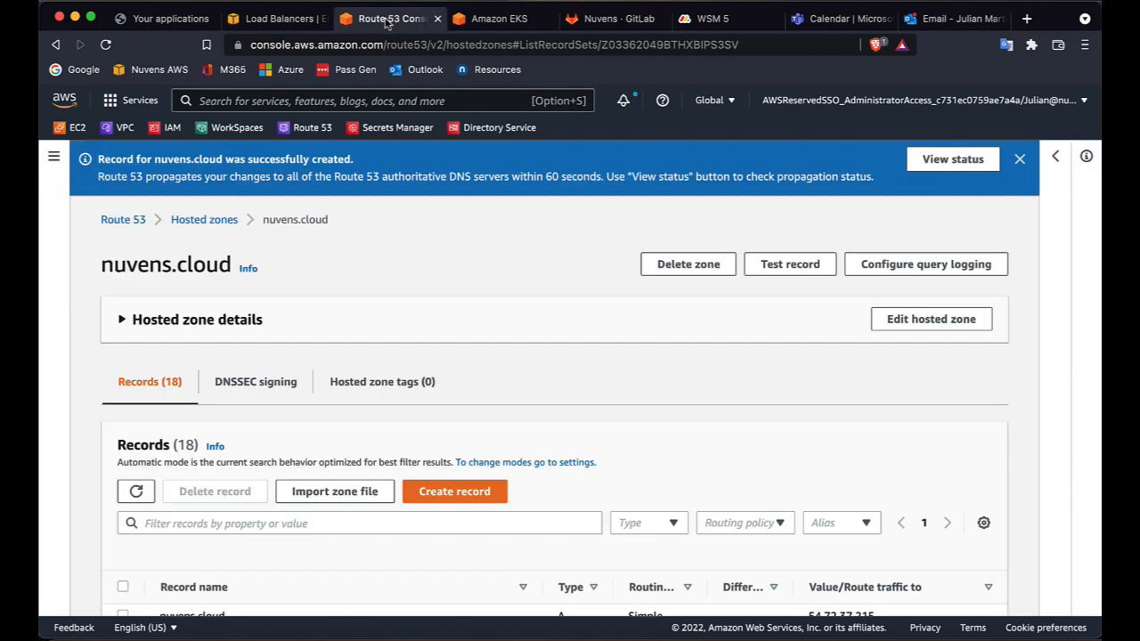
click(344, 47)
text(ws)
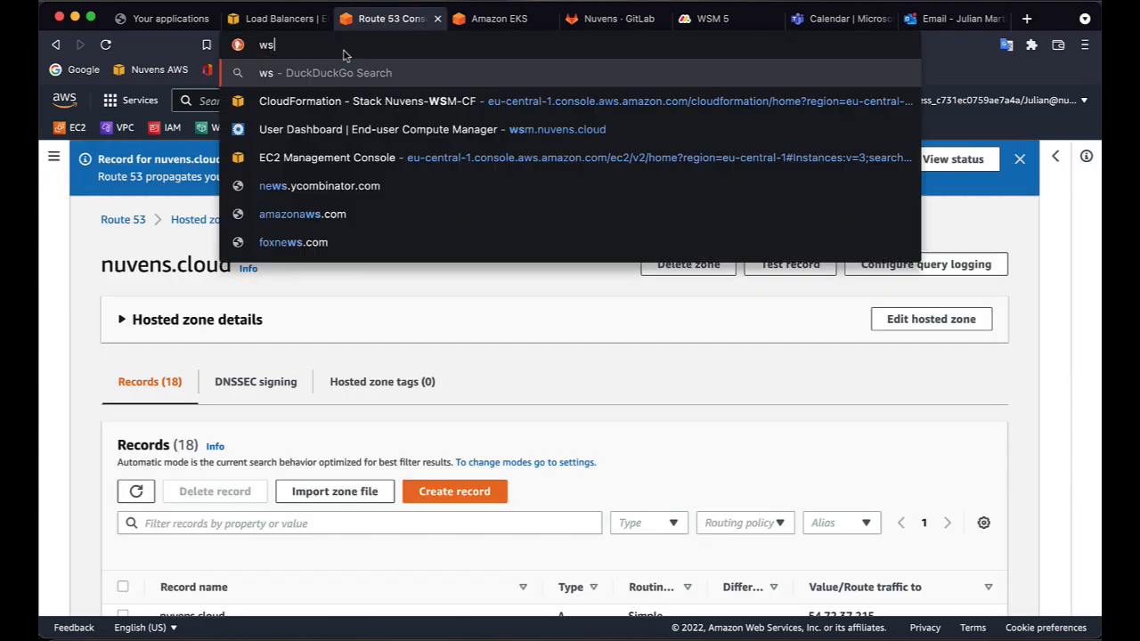
text(m.nuvens)
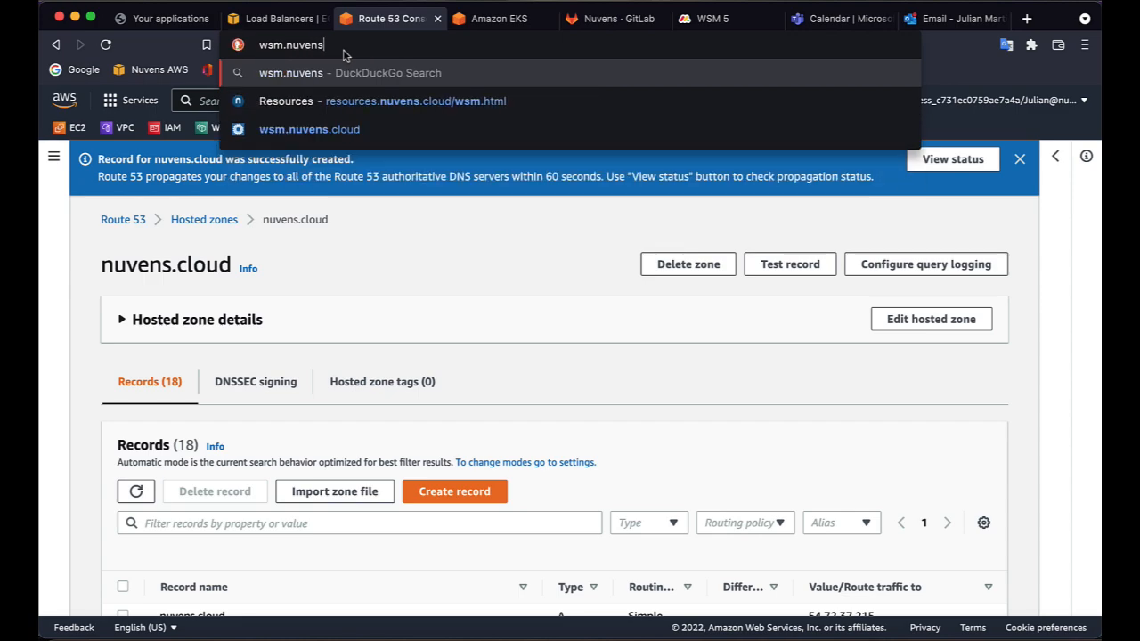
text(.cloud)
key(Return)
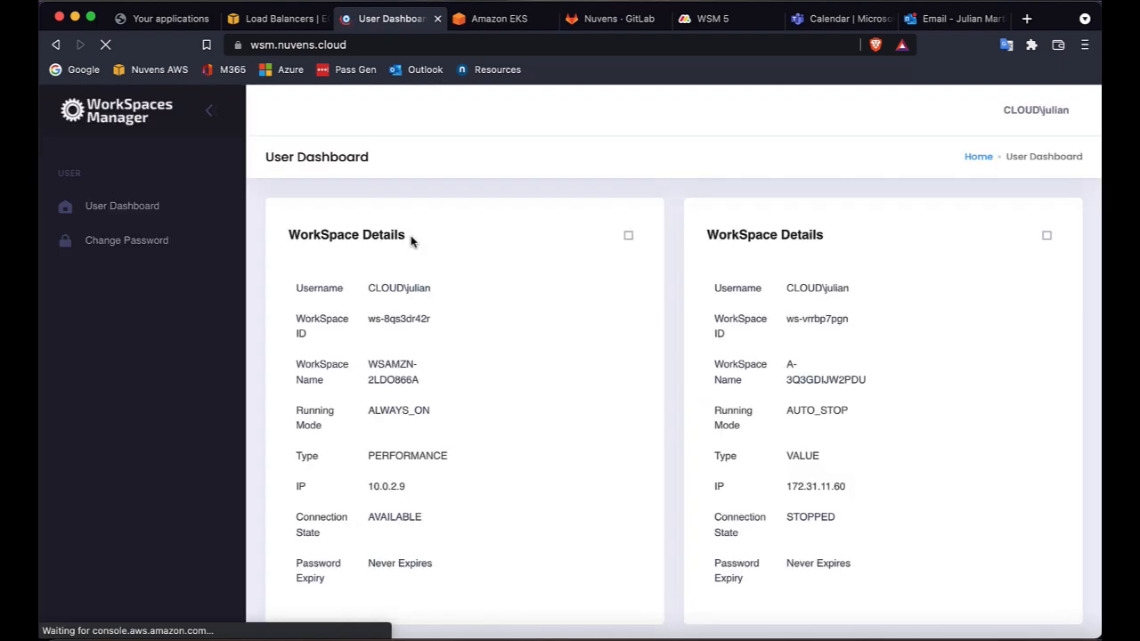
Inspect the site's connection security details and open its certificate.
click(238, 46)
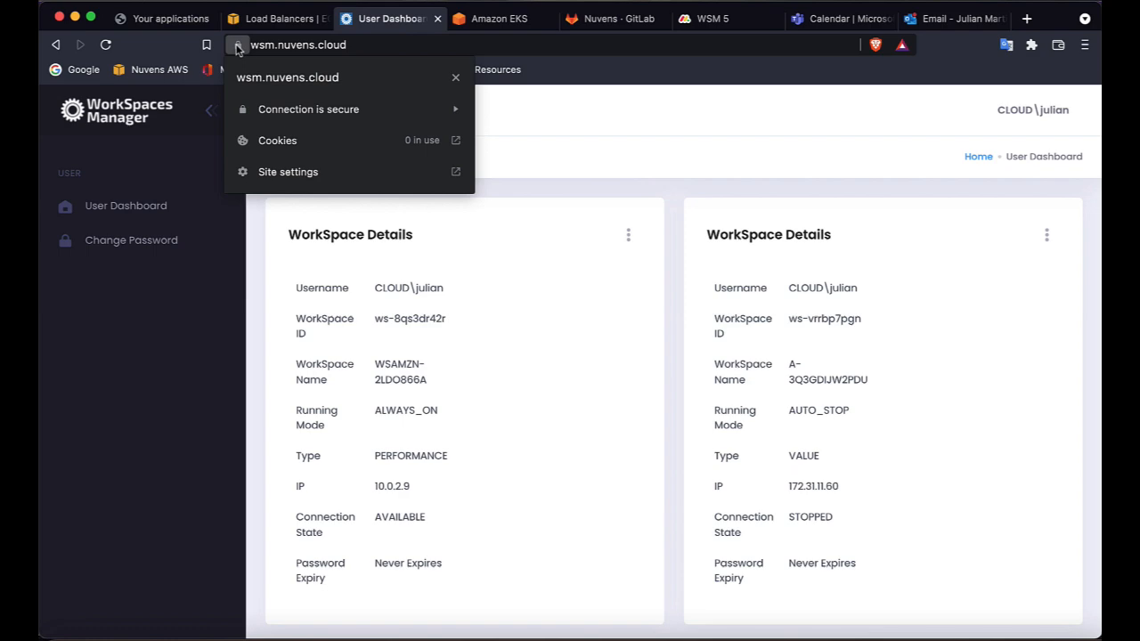
click(299, 109)
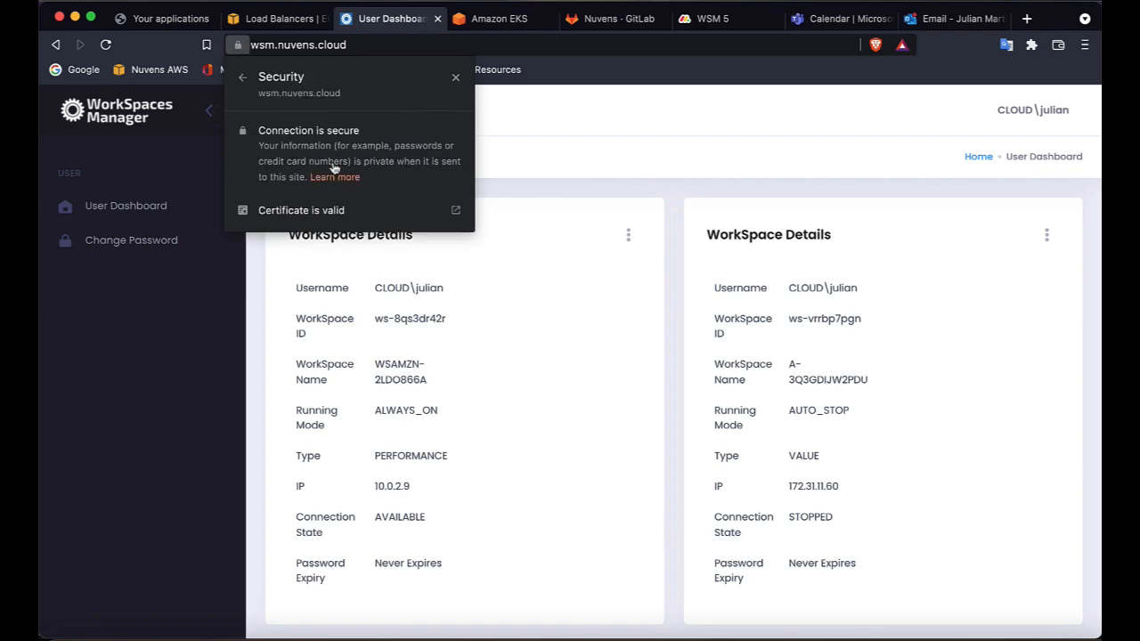
click(320, 212)
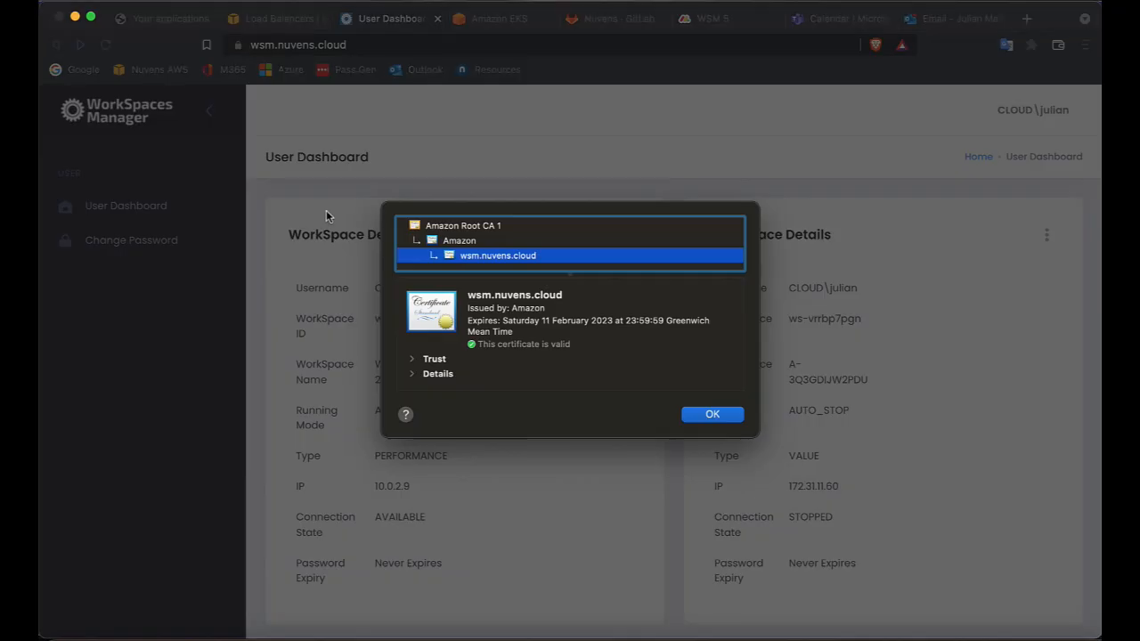